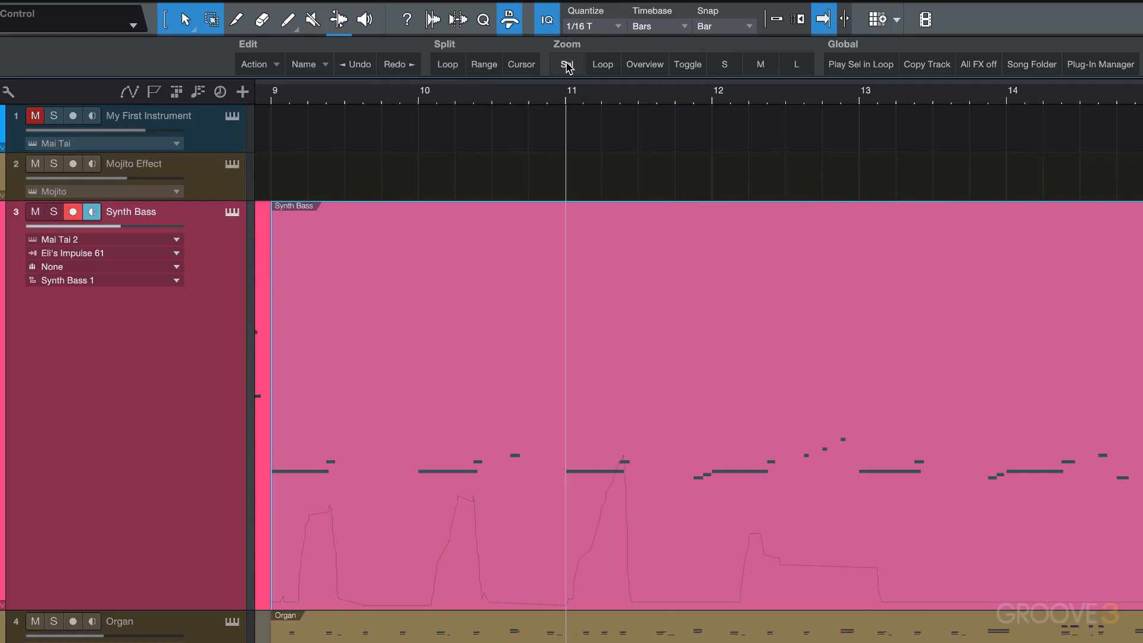
# Add a new group between the Split and Zoom groups of the macro toolbar.
pyautogui.click(567, 65)
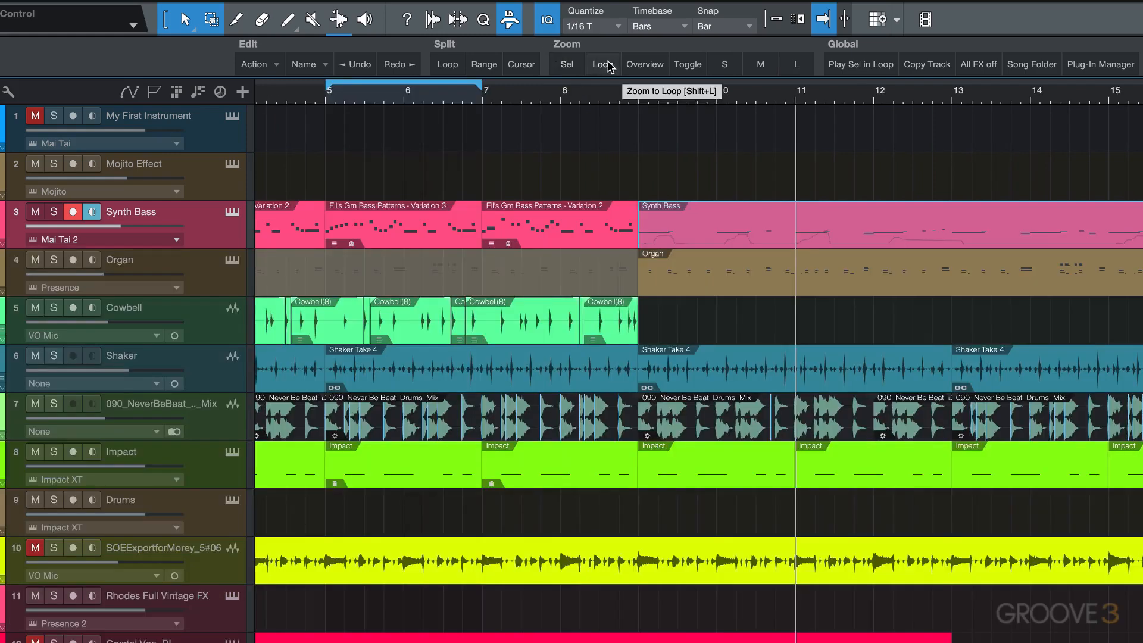
pyautogui.rightClick(547, 56)
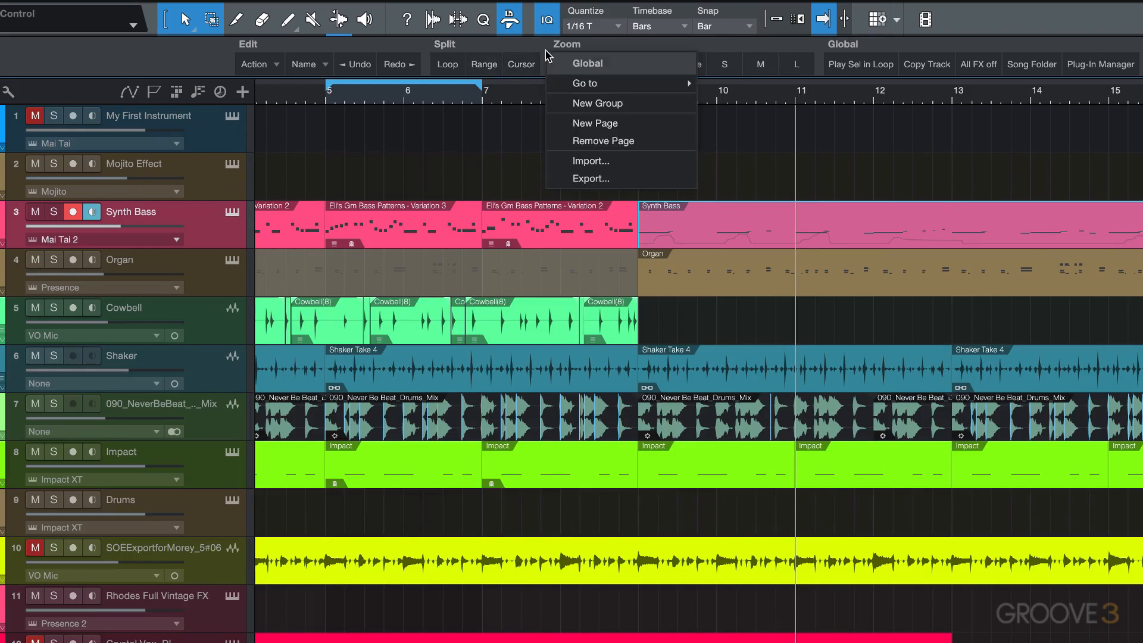
pyautogui.click(588, 104)
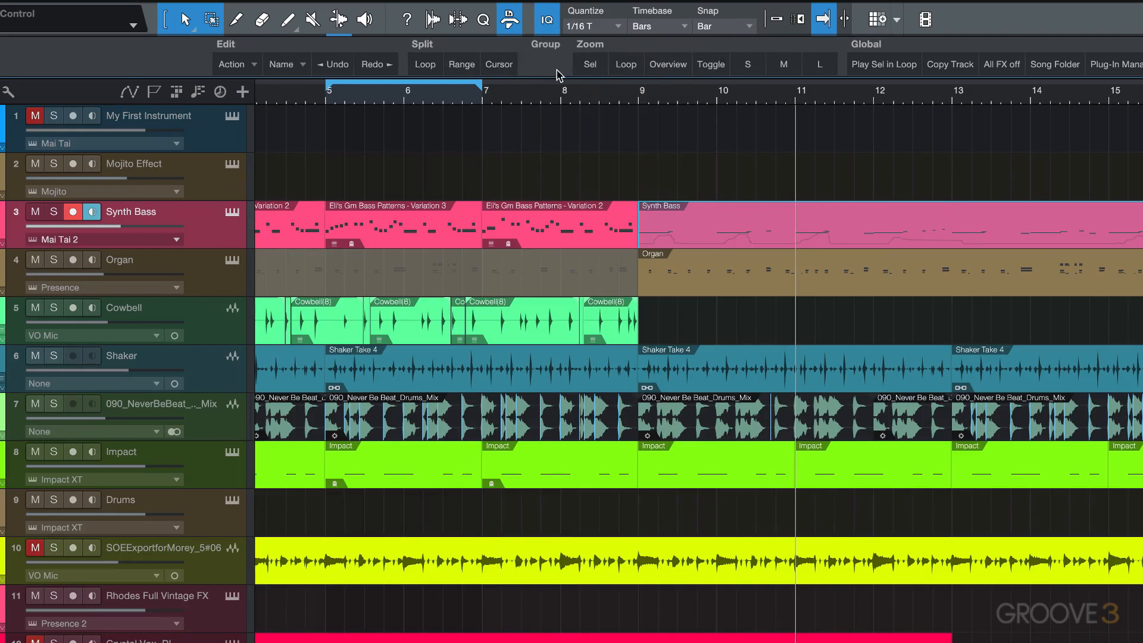
# Remove the empty group located between Split and Zoom from the macro toolbar.
pyautogui.rightClick(548, 49)
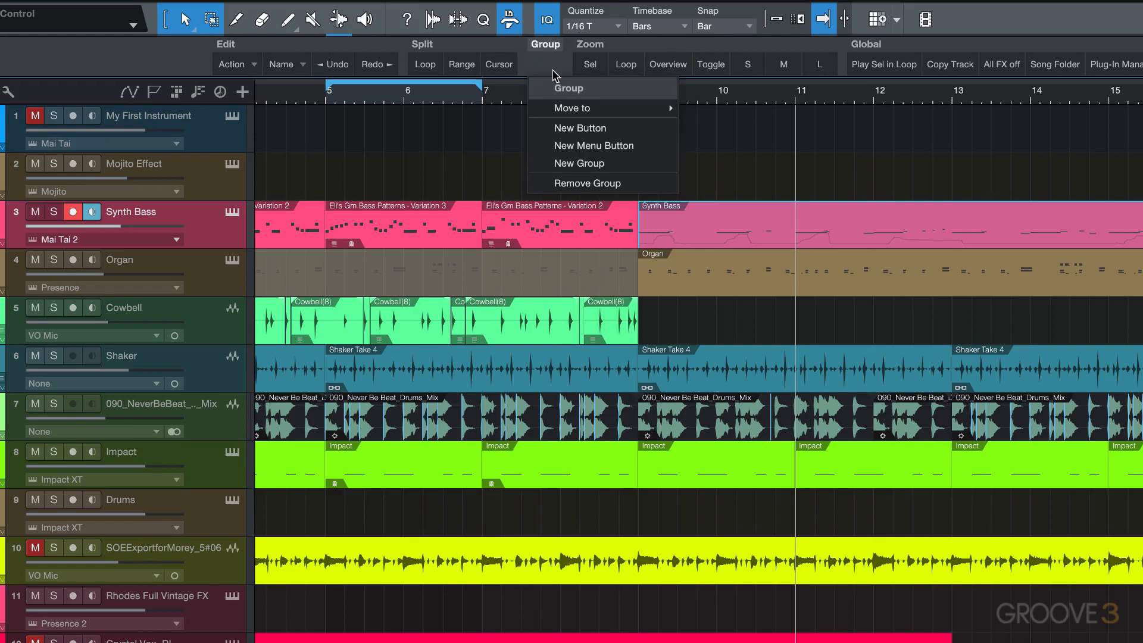
pyautogui.click(588, 184)
pyautogui.click(775, 350)
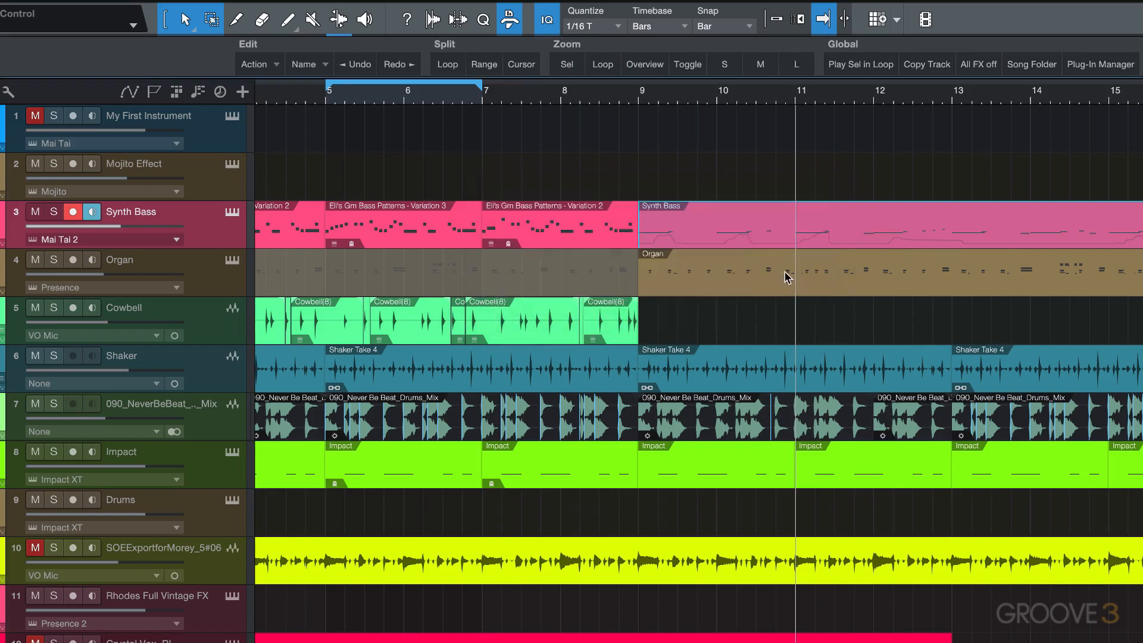
# Add a blank button before Cursor in the Split group and remove that button again.
pyautogui.rightClick(521, 66)
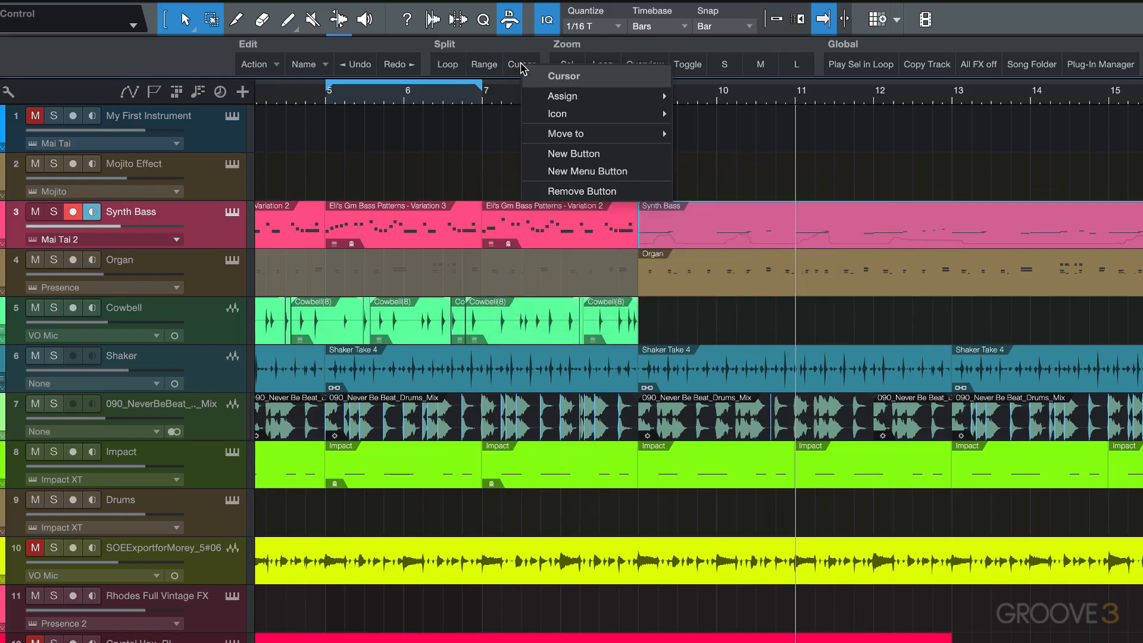
pyautogui.click(567, 156)
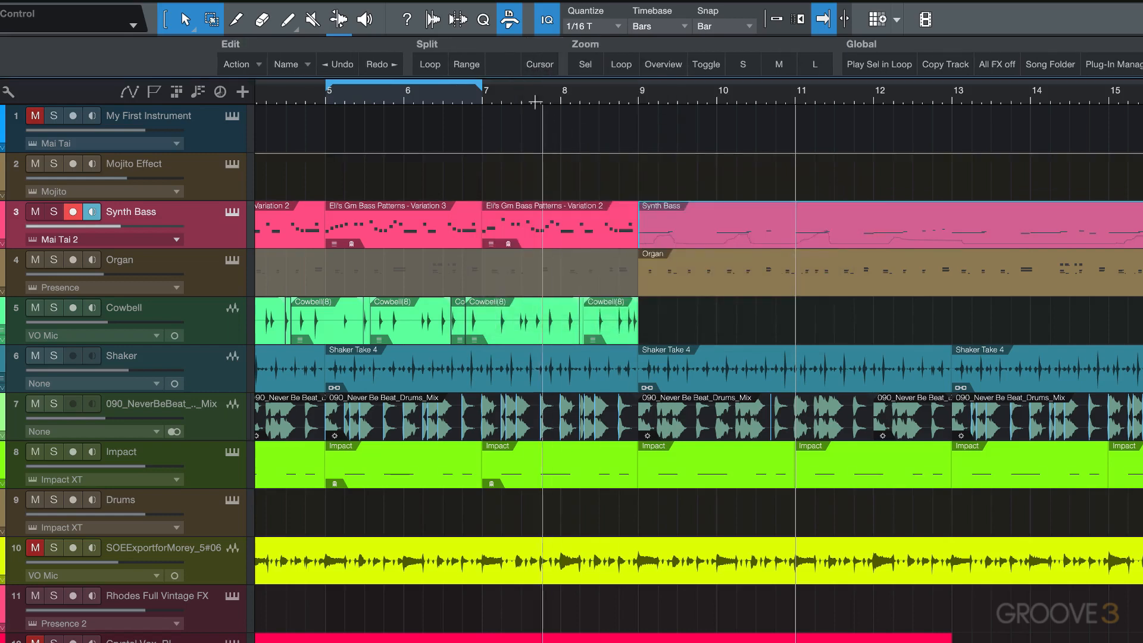
pyautogui.rightClick(509, 66)
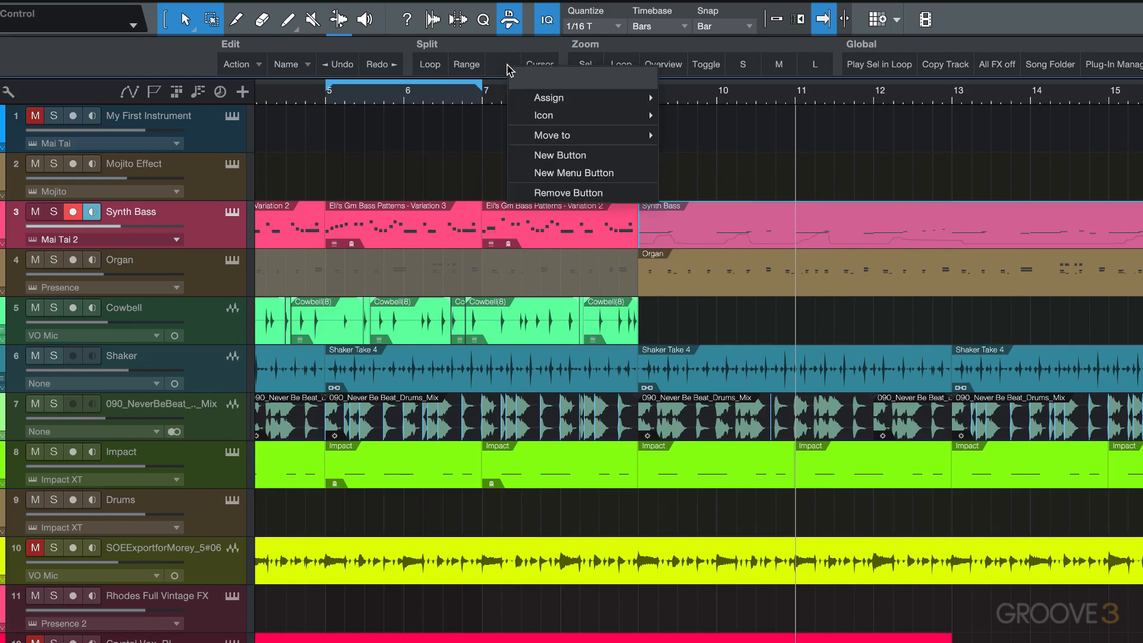
pyautogui.click(554, 192)
pyautogui.click(785, 283)
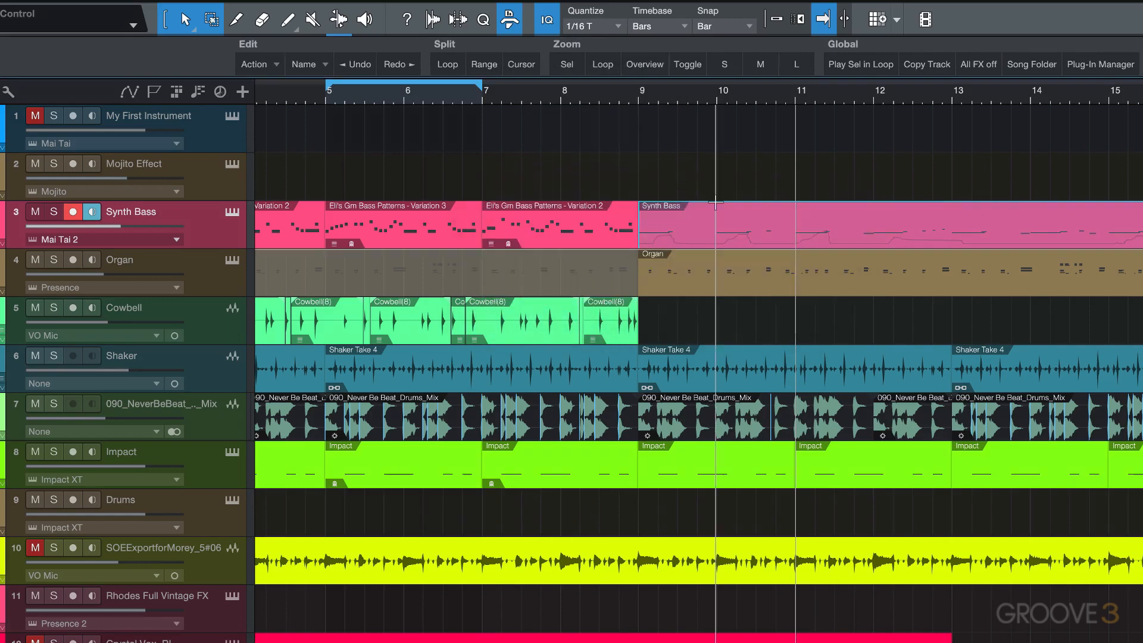
# Add a new page to the macro toolbar, and switch to the Global page and back to the new one.
pyautogui.rightClick(546, 55)
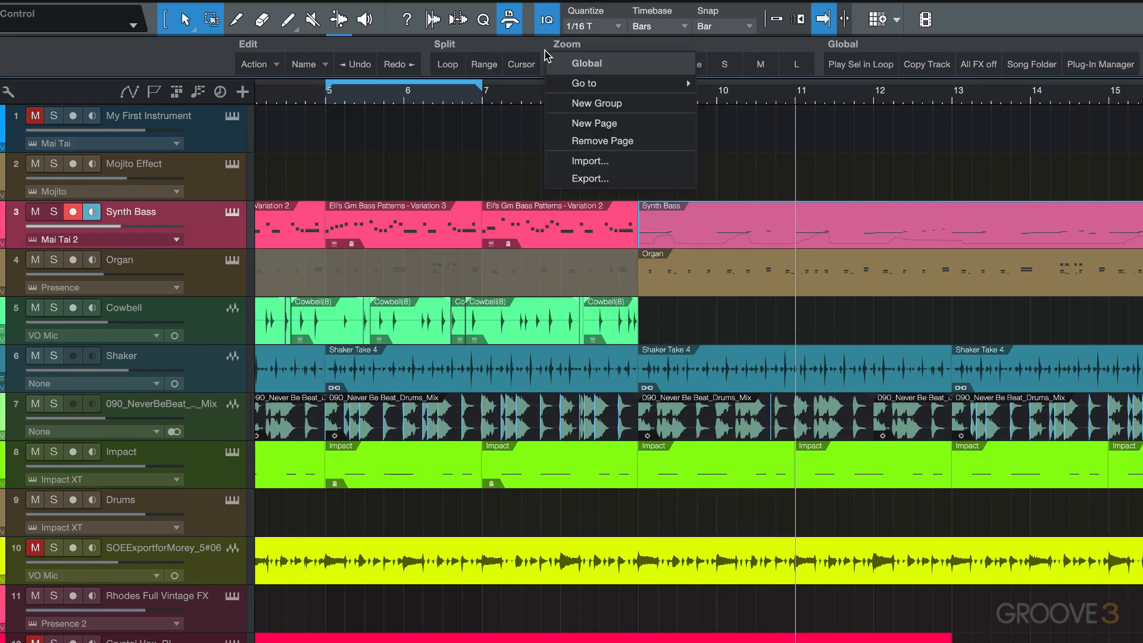
pyautogui.click(586, 118)
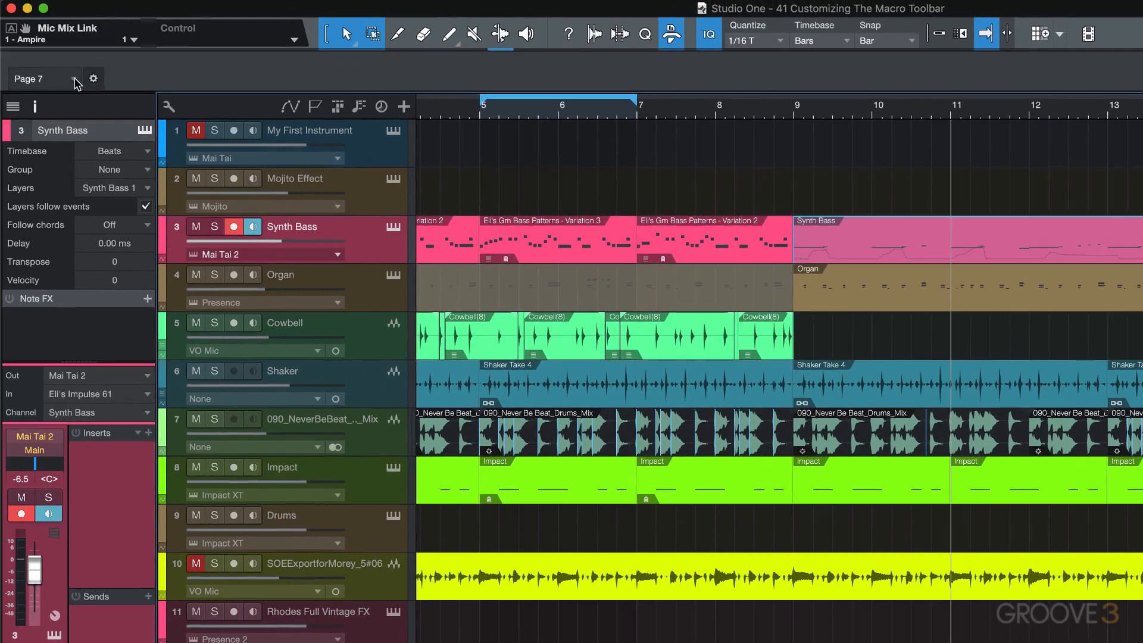
pyautogui.click(20, 75)
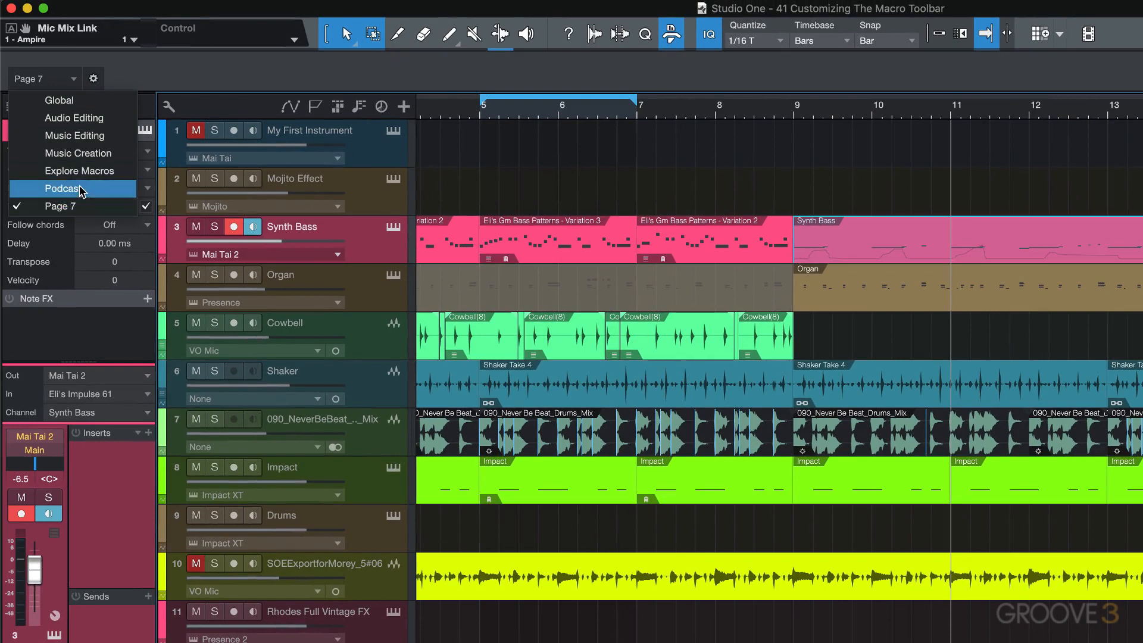
pyautogui.click(71, 100)
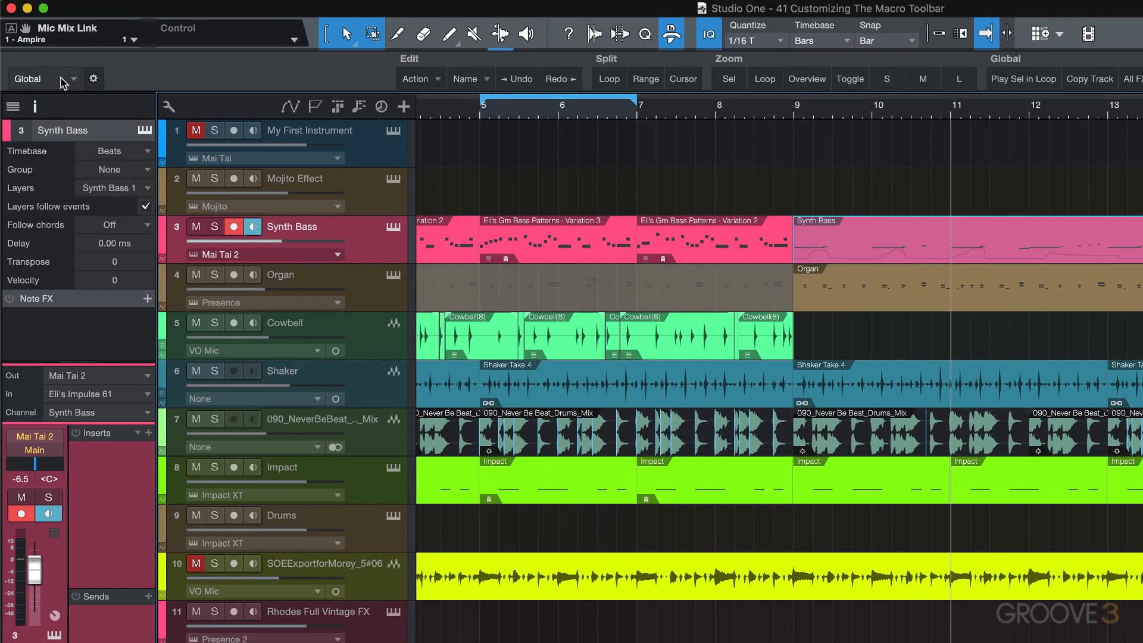
pyautogui.click(67, 80)
pyautogui.click(71, 205)
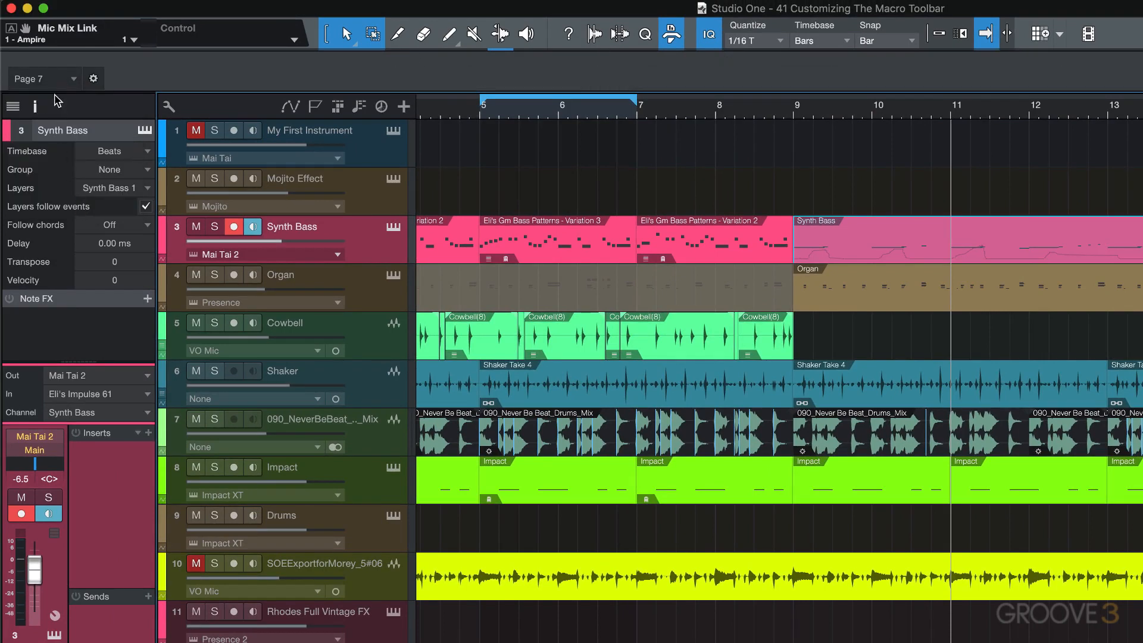
# Remove the empty Page 7 from the macro toolbar's pages.
pyautogui.click(53, 80)
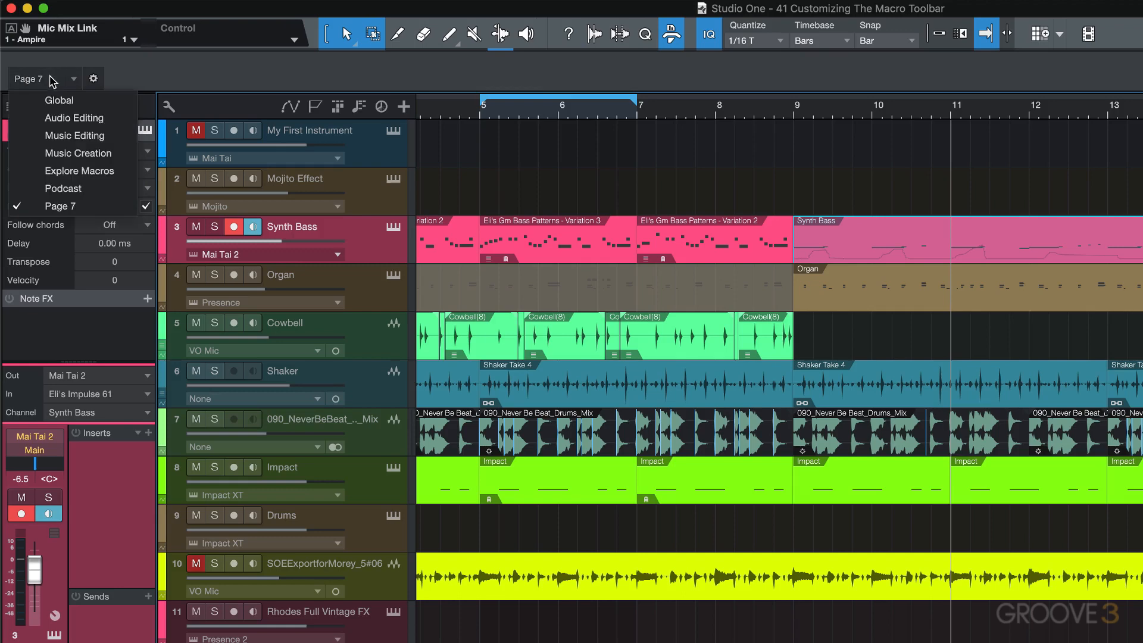
pyautogui.click(53, 79)
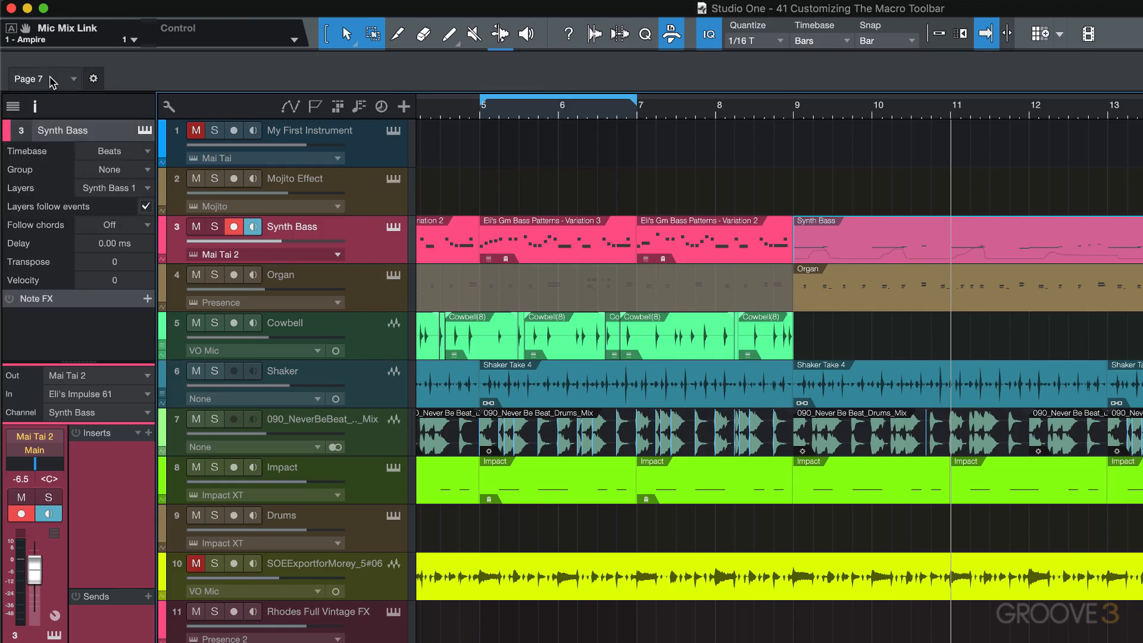
pyautogui.click(53, 81)
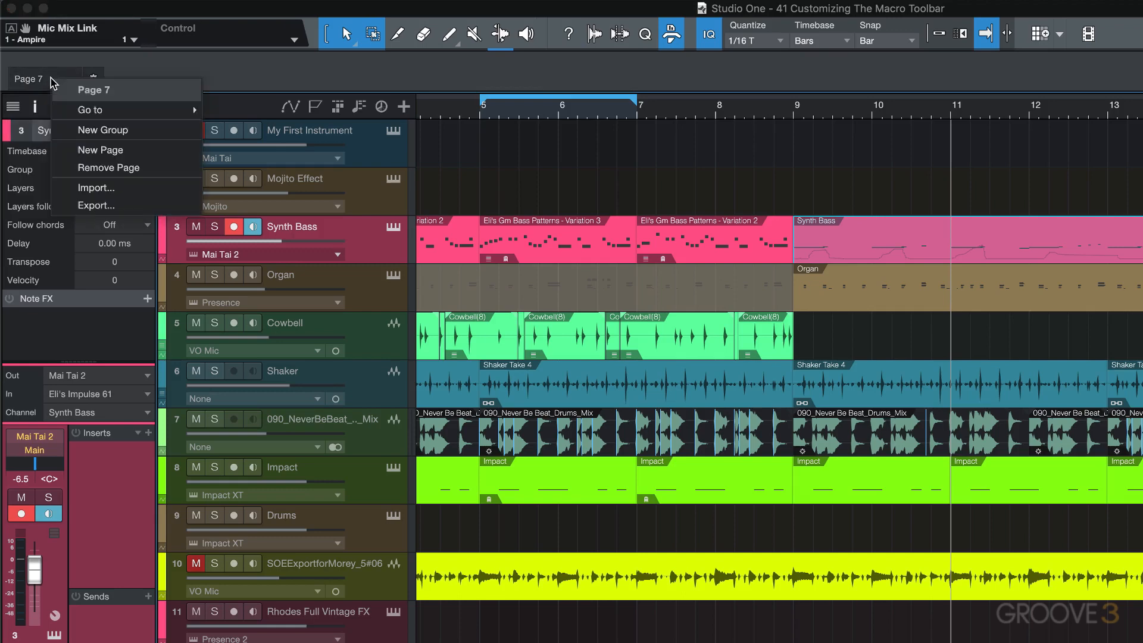
pyautogui.click(119, 169)
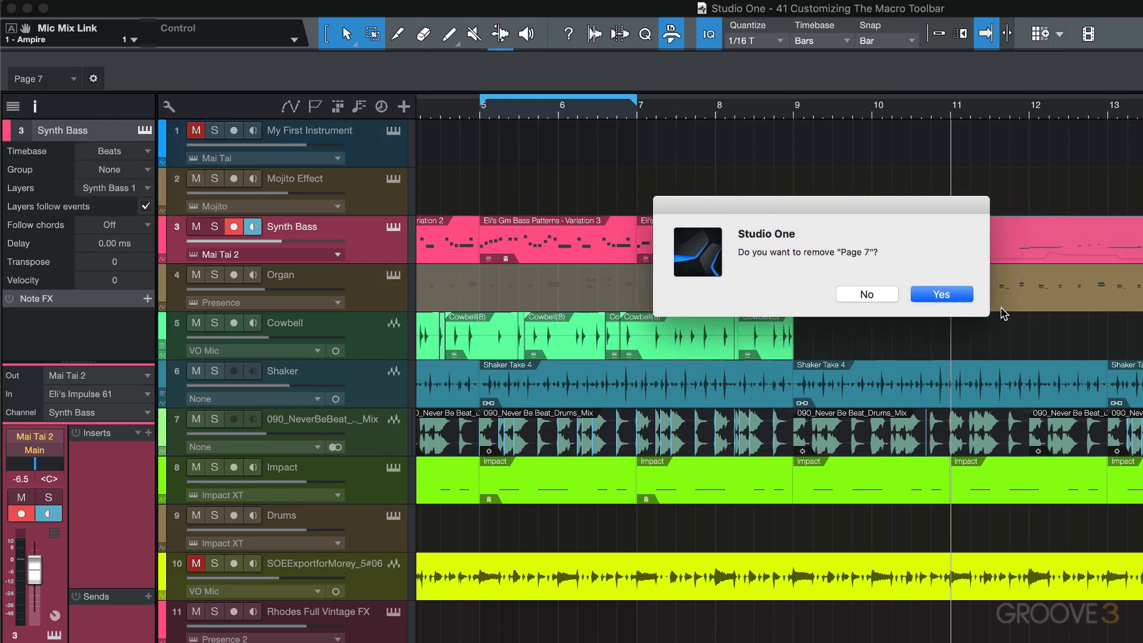
pyautogui.click(964, 295)
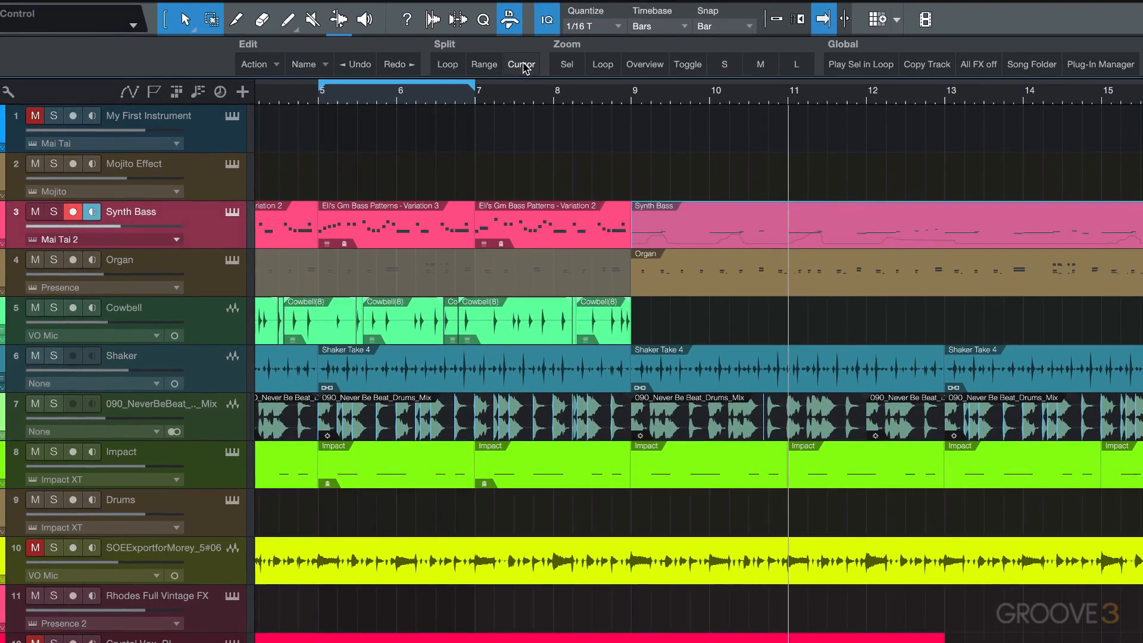
# Add a blank button before Cursor in the Split group and browse the macros that can be assigned to it.
pyautogui.rightClick(523, 67)
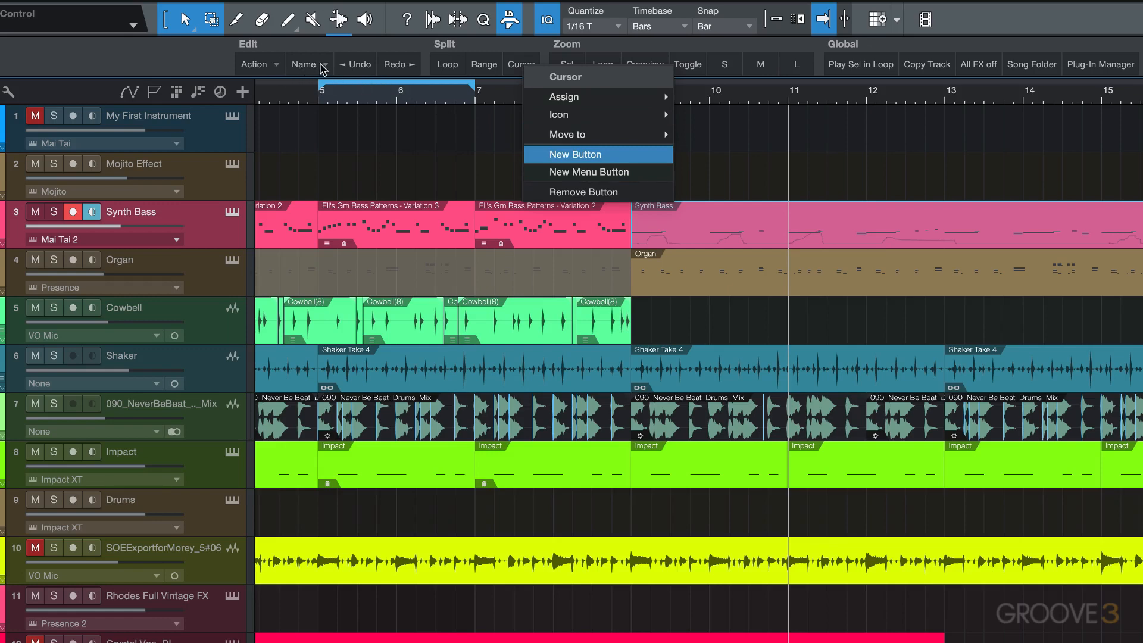
pyautogui.click(592, 158)
pyautogui.rightClick(506, 64)
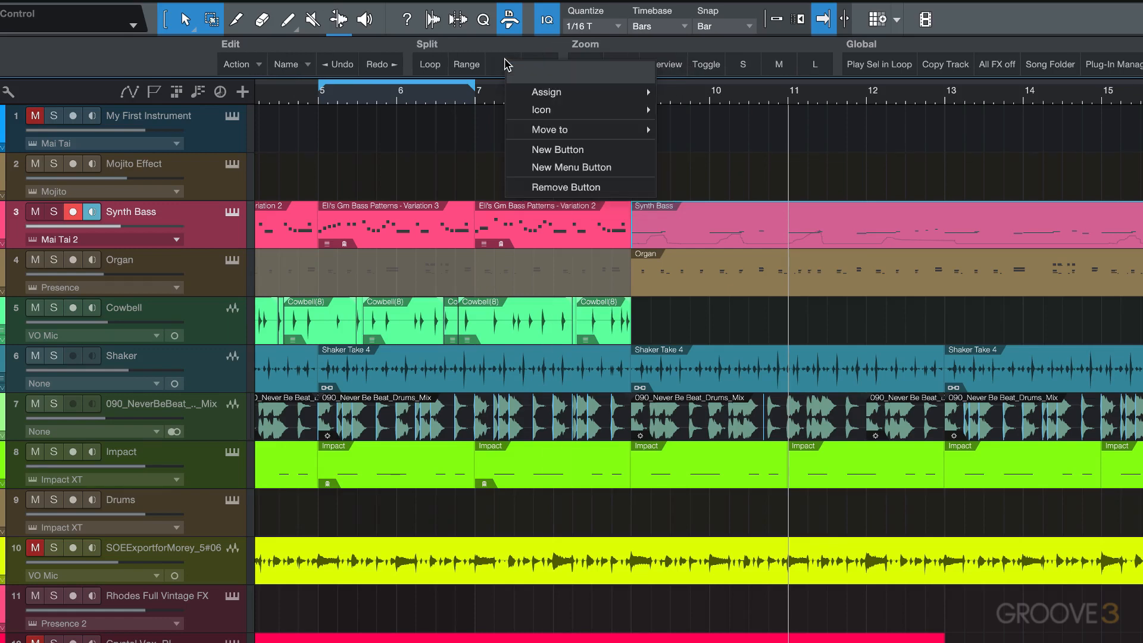
pyautogui.moveTo(540, 95)
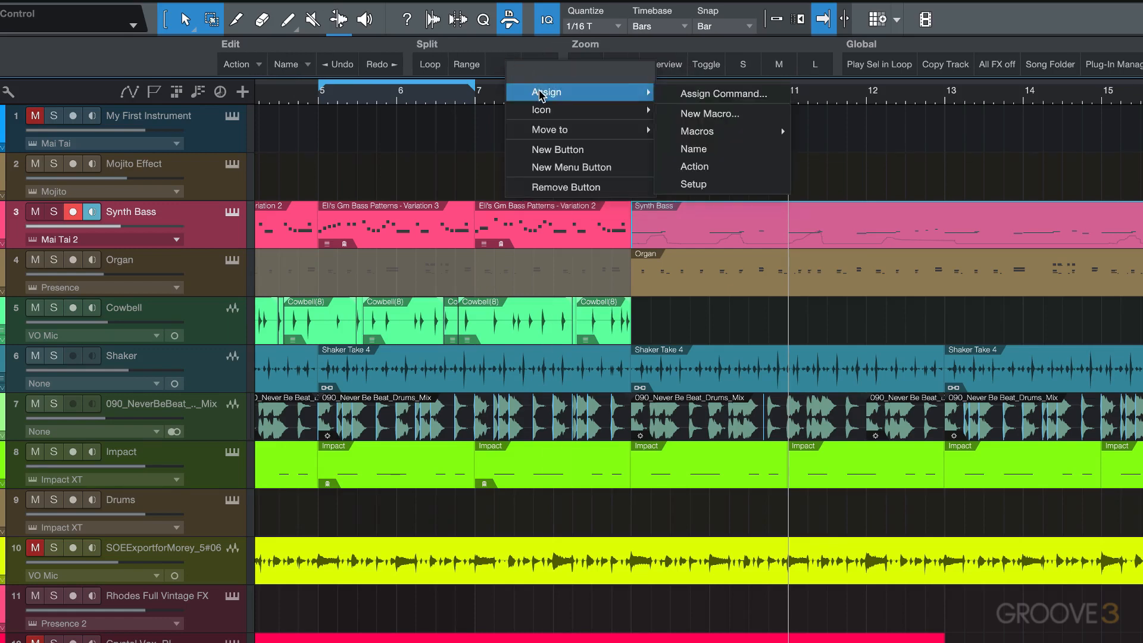
pyautogui.moveTo(694, 131)
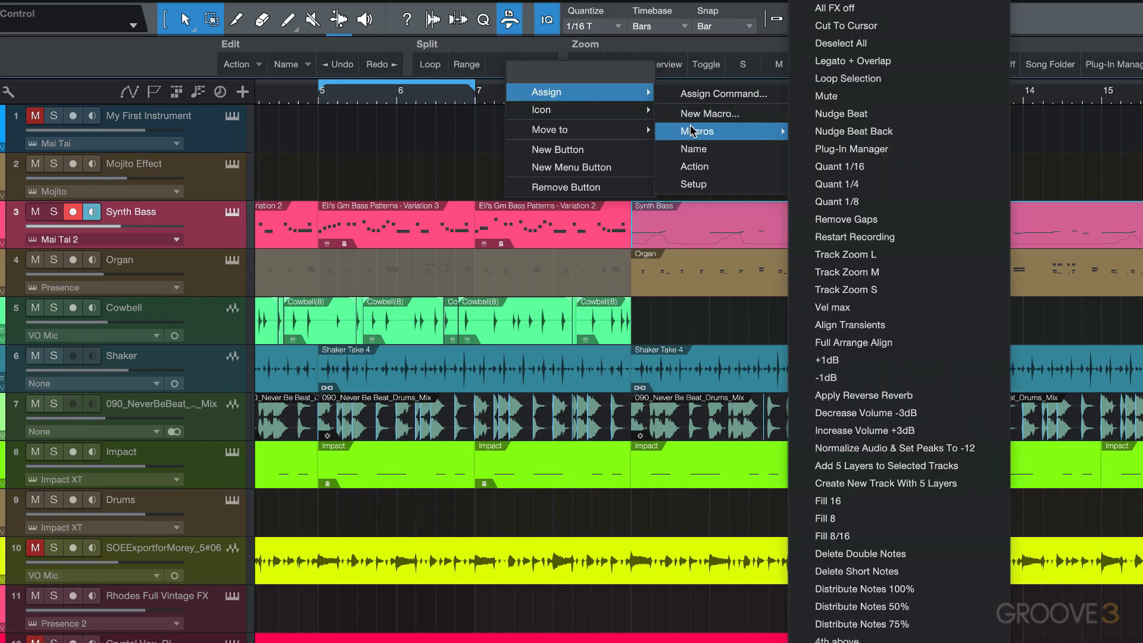
pyautogui.scroll(-10, 880, 523)
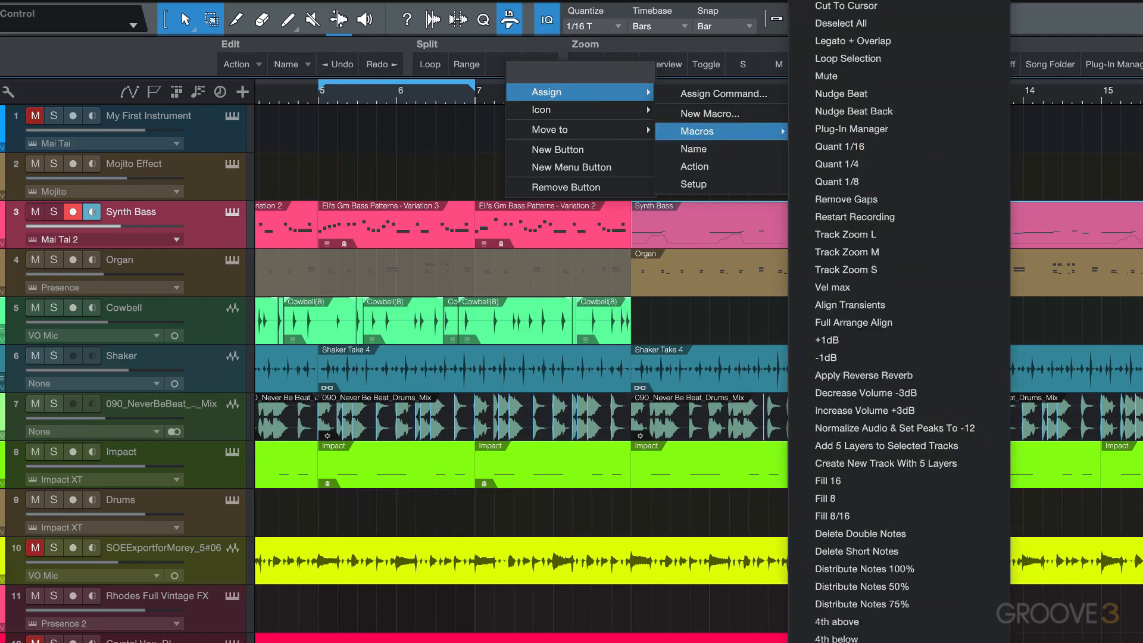
pyautogui.scroll(10, 881, 440)
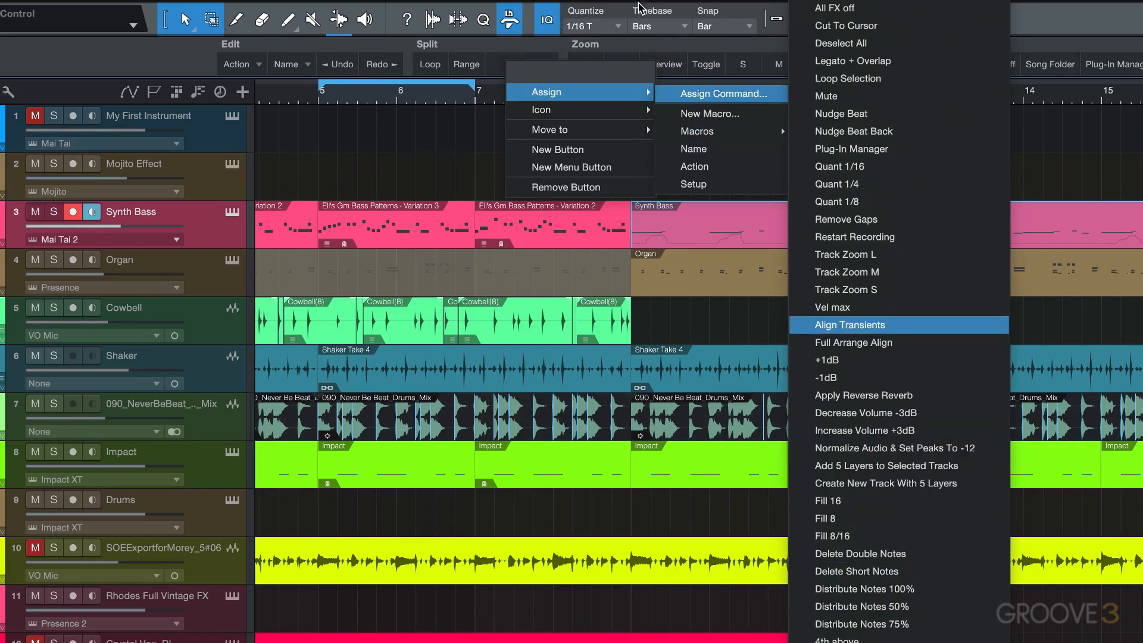
pyautogui.click(547, 52)
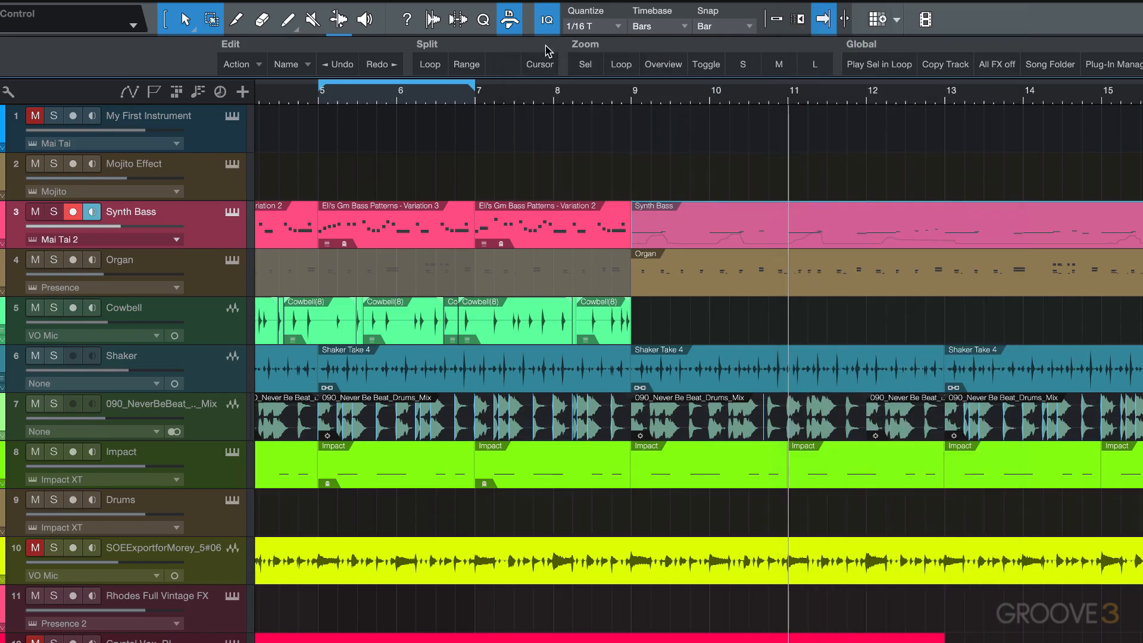
# Assign the Merge to Audio Part command to the blank button in the Split group.
pyautogui.rightClick(508, 68)
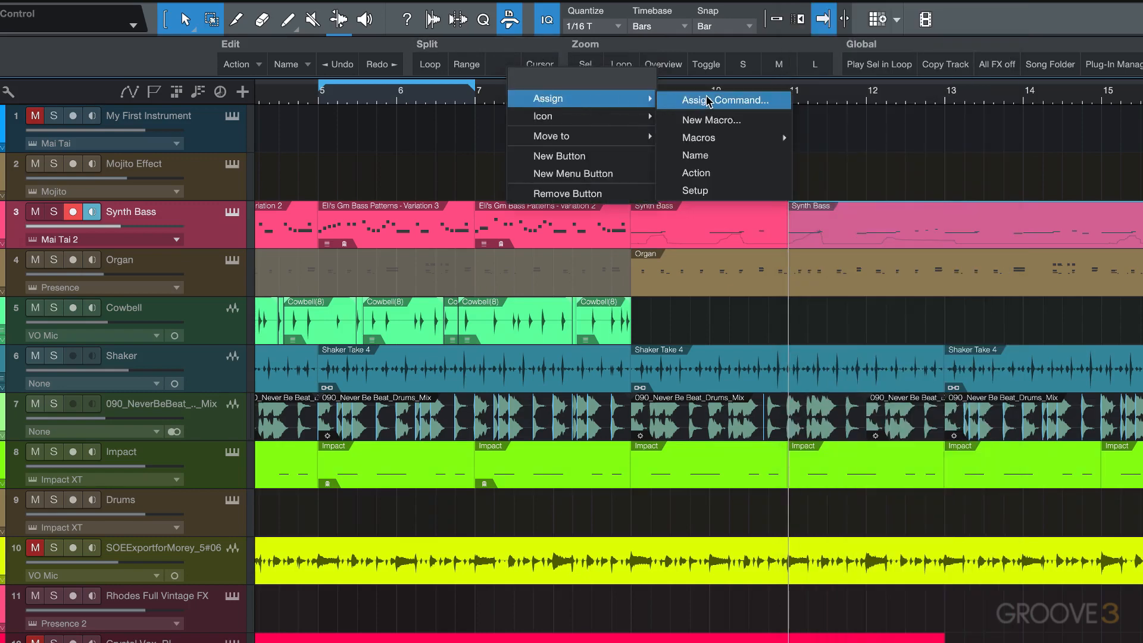
pyautogui.click(708, 97)
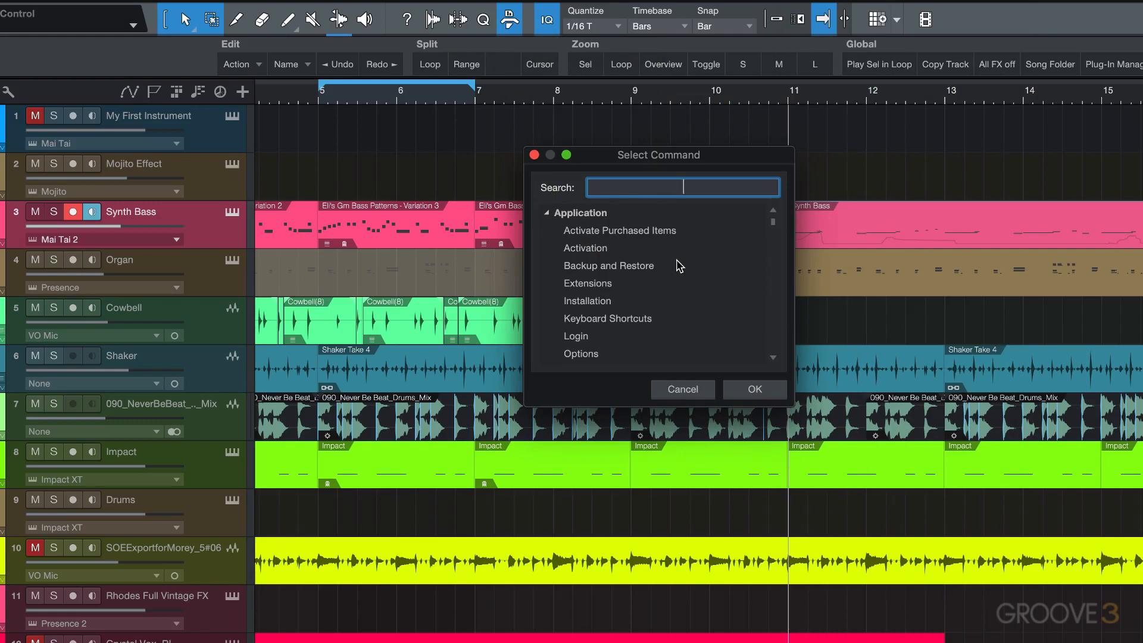
pyautogui.scroll(-15, 678, 265)
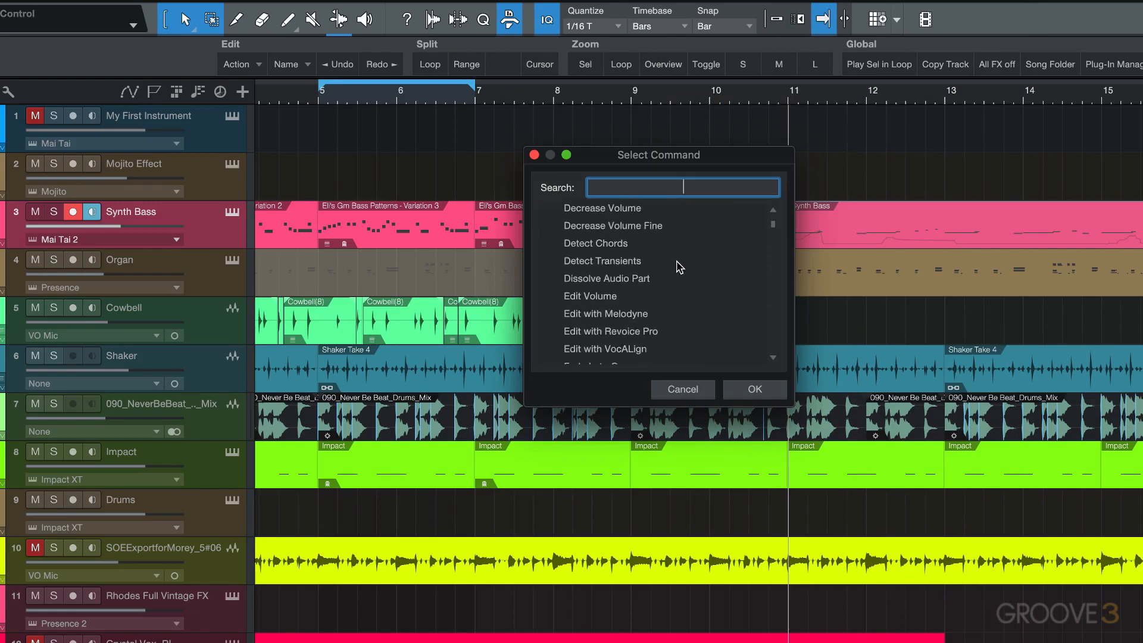
pyautogui.scroll(-6, 679, 267)
pyautogui.scroll(-3, 655, 266)
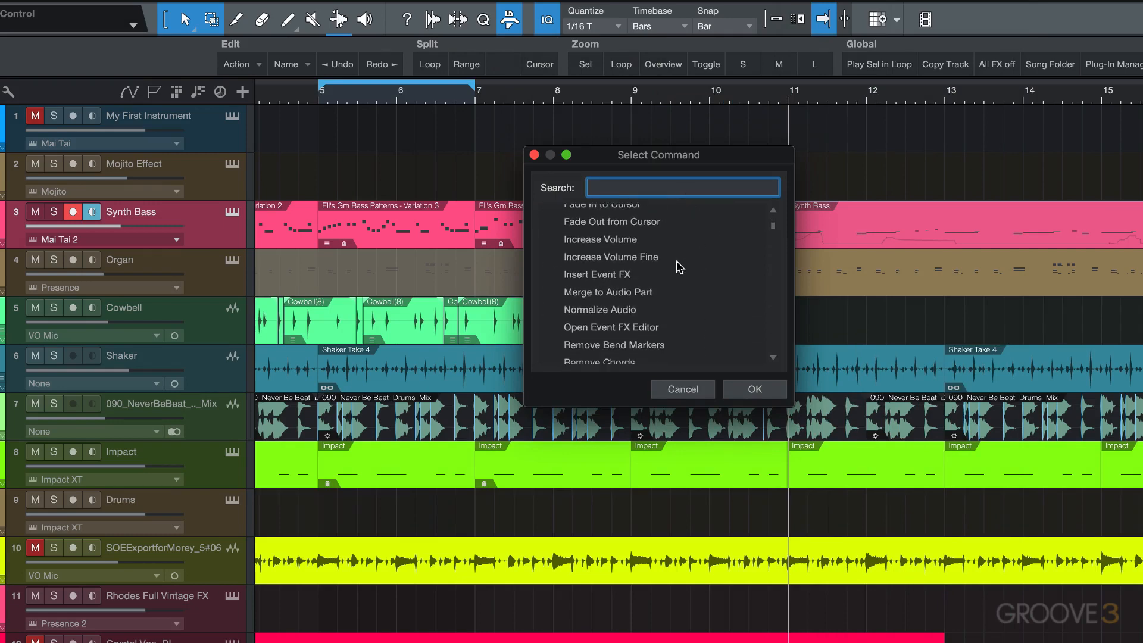
pyautogui.click(615, 283)
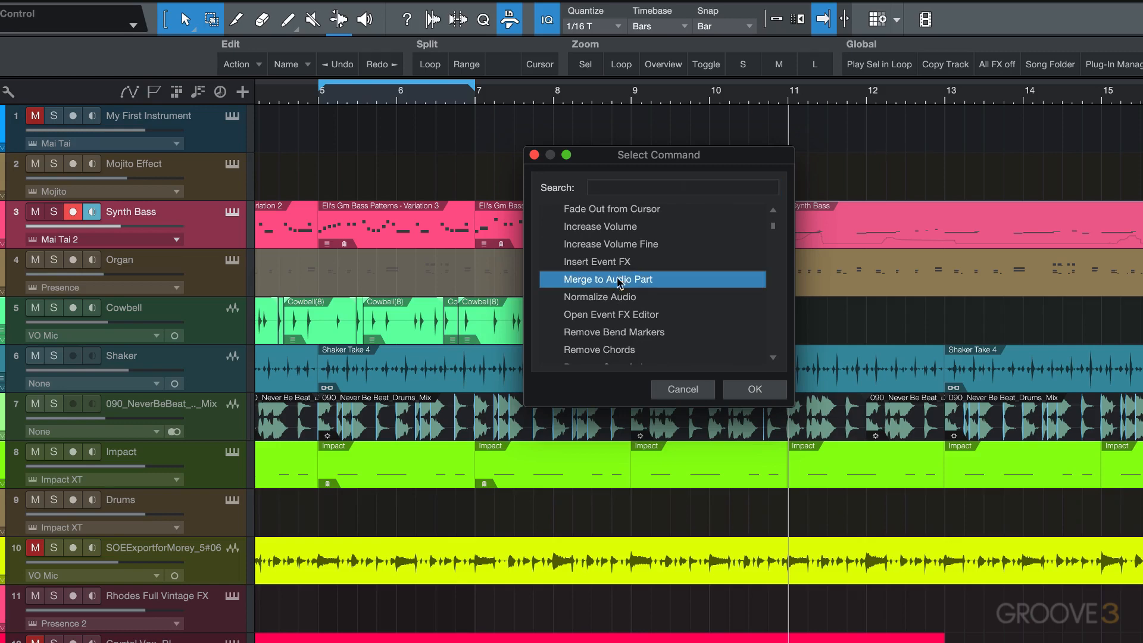
pyautogui.click(752, 390)
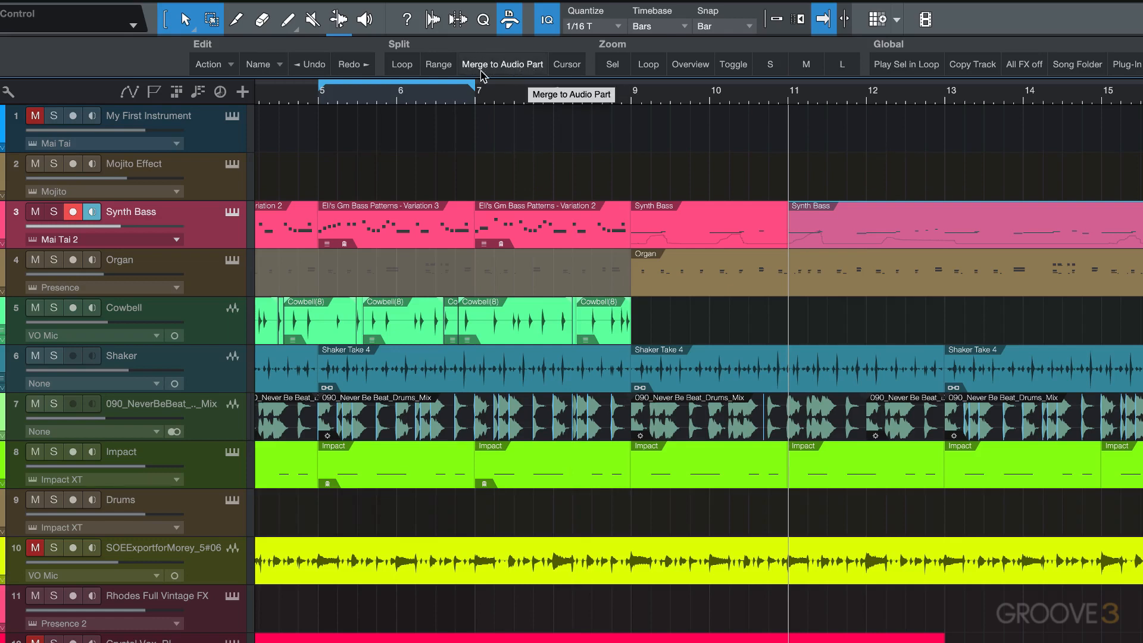
# Assign the Action menu to the Merge to Audio Part button in the Split group and look through its list.
pyautogui.rightClick(518, 68)
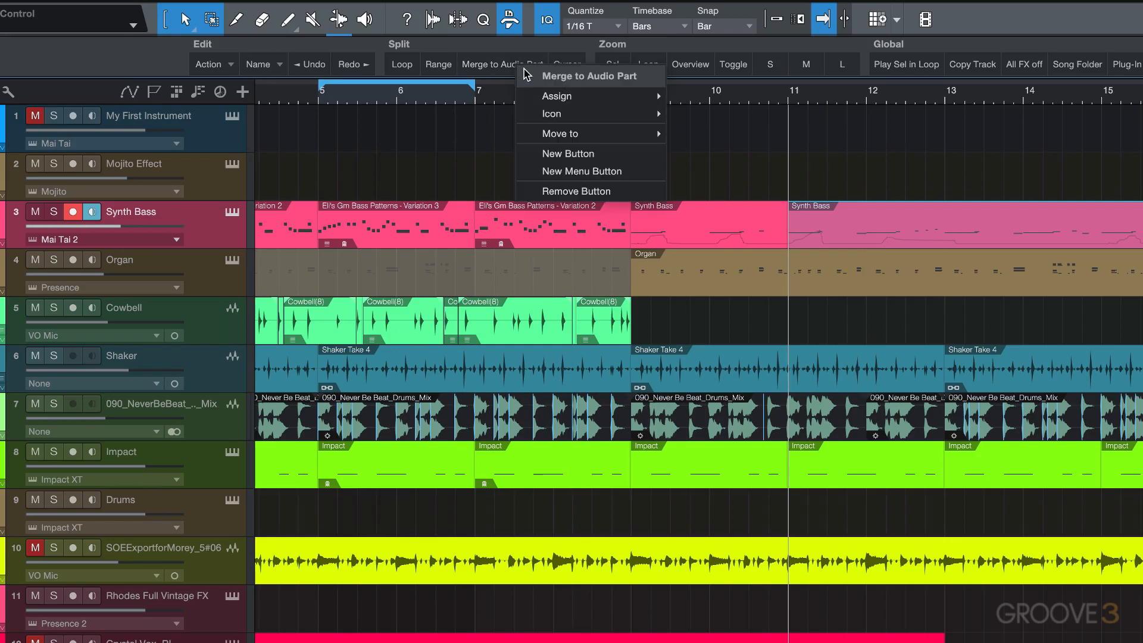
pyautogui.moveTo(567, 137)
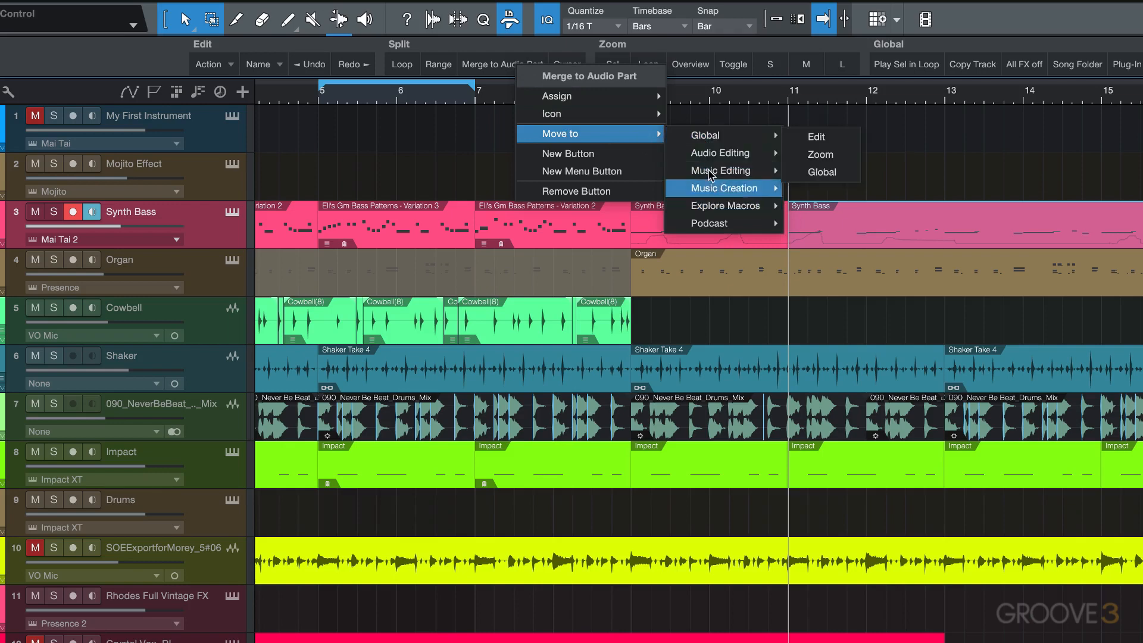
pyautogui.moveTo(697, 141)
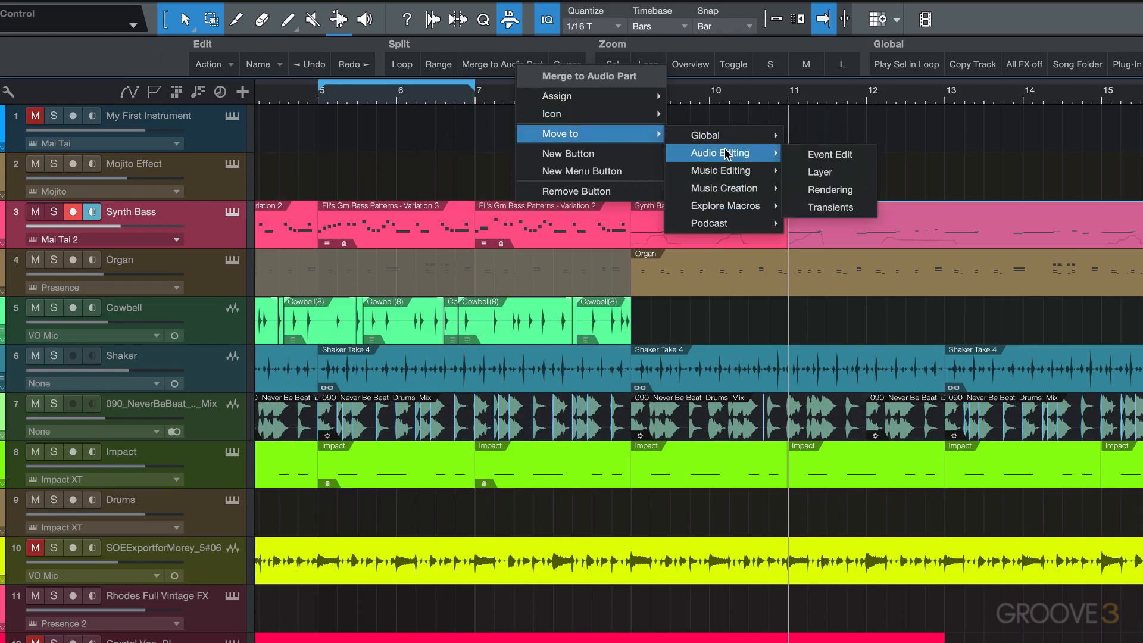
pyautogui.moveTo(732, 172)
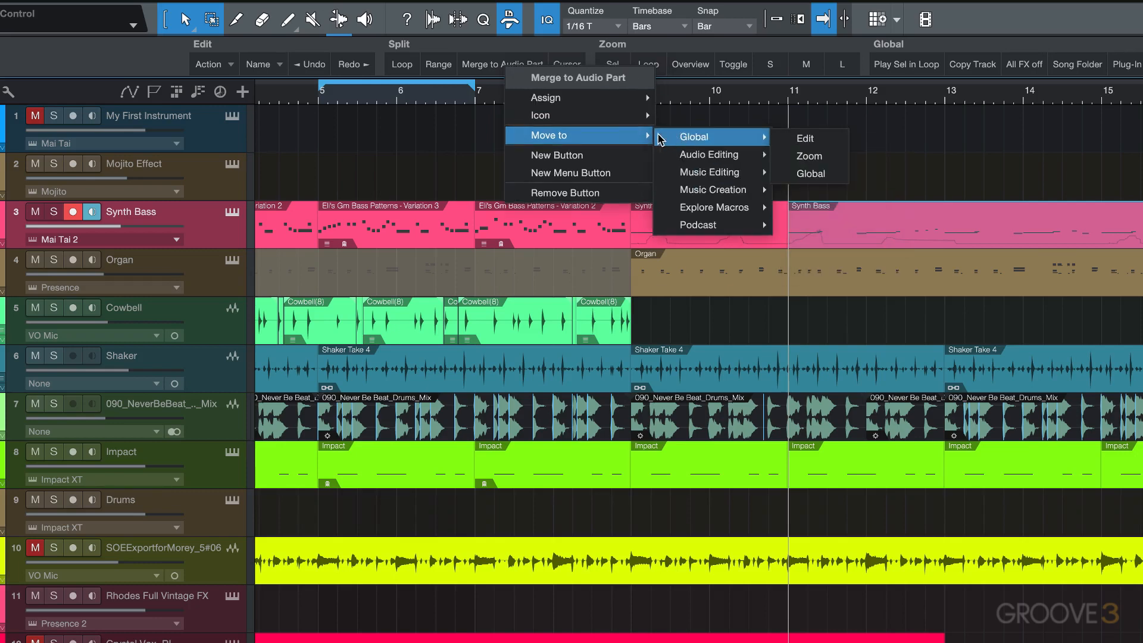
pyautogui.moveTo(611, 105)
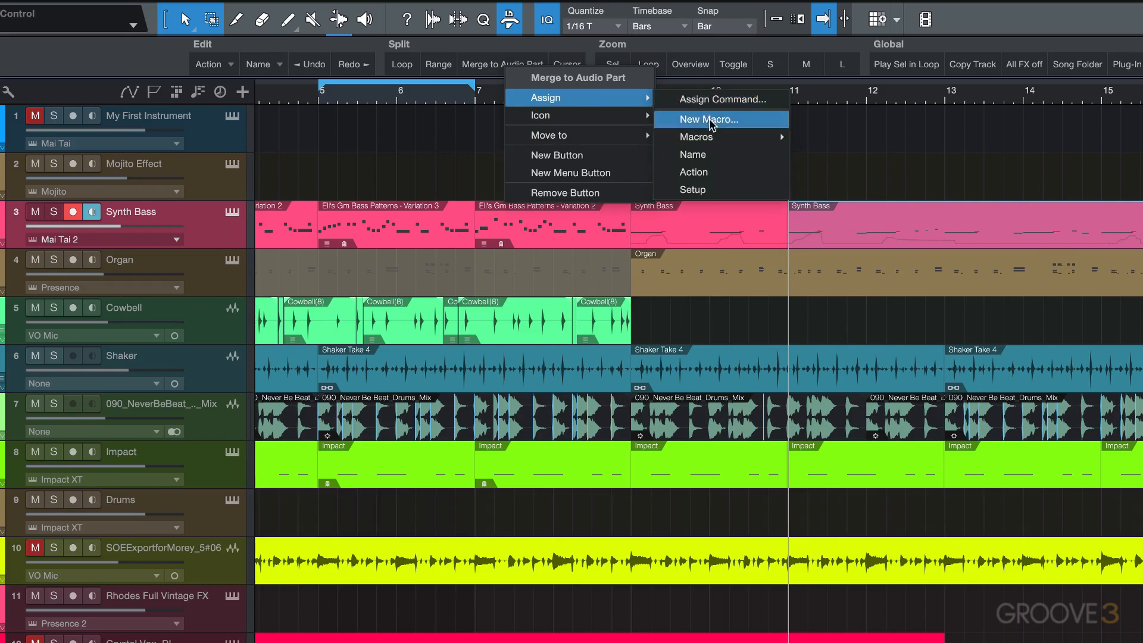
pyautogui.click(698, 173)
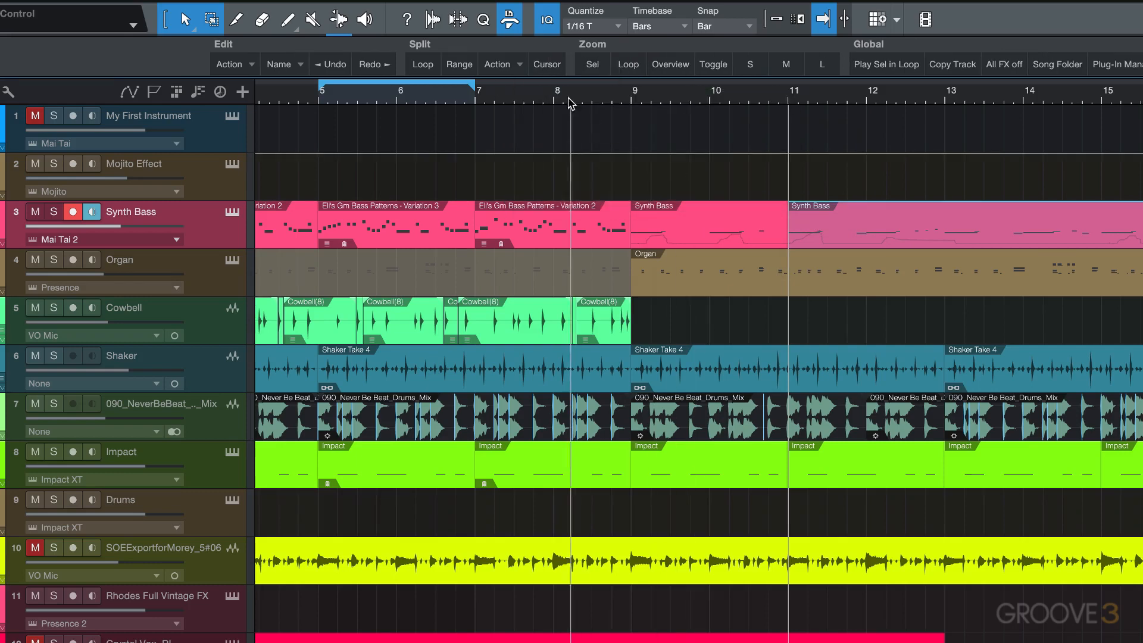
pyautogui.click(520, 64)
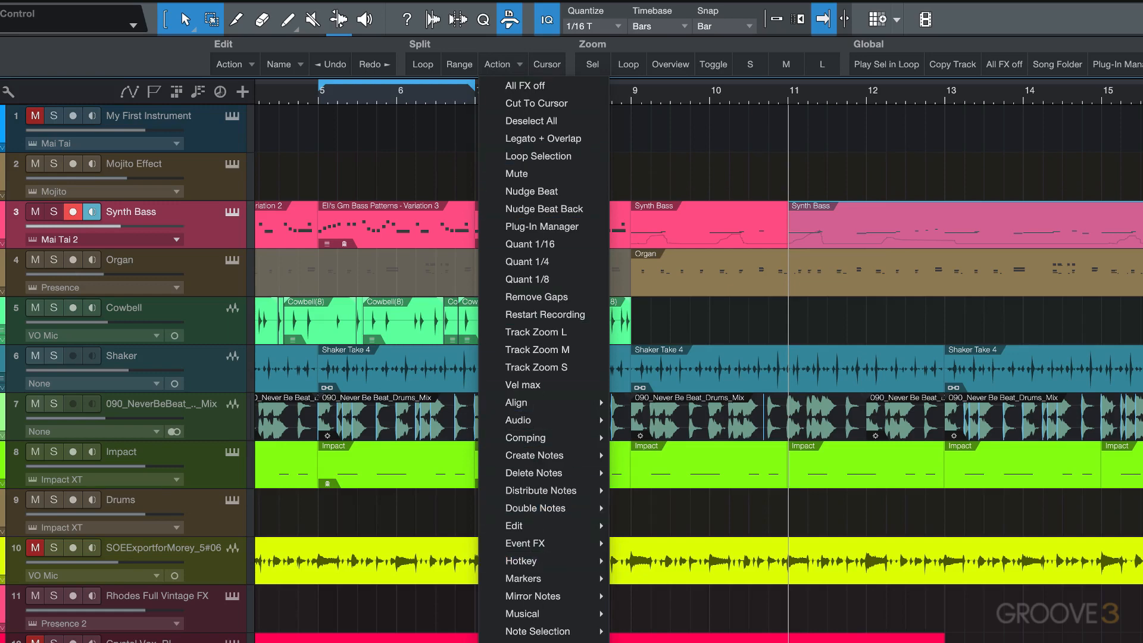
pyautogui.click(502, 65)
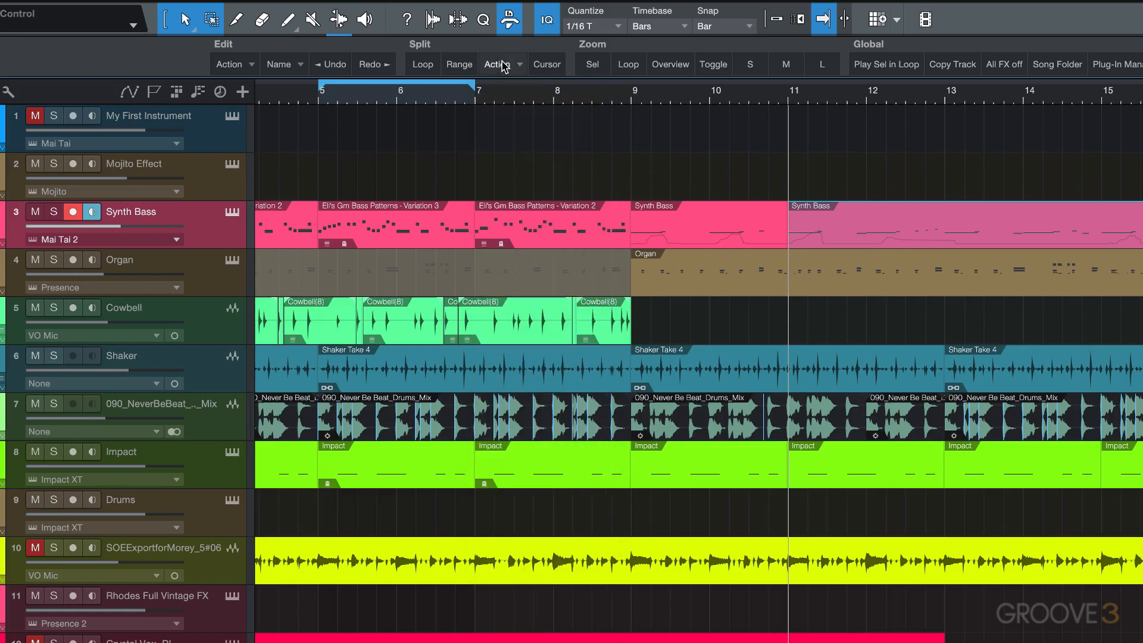
# Assign the Name menu to the Action button in the Split group.
pyautogui.rightClick(502, 66)
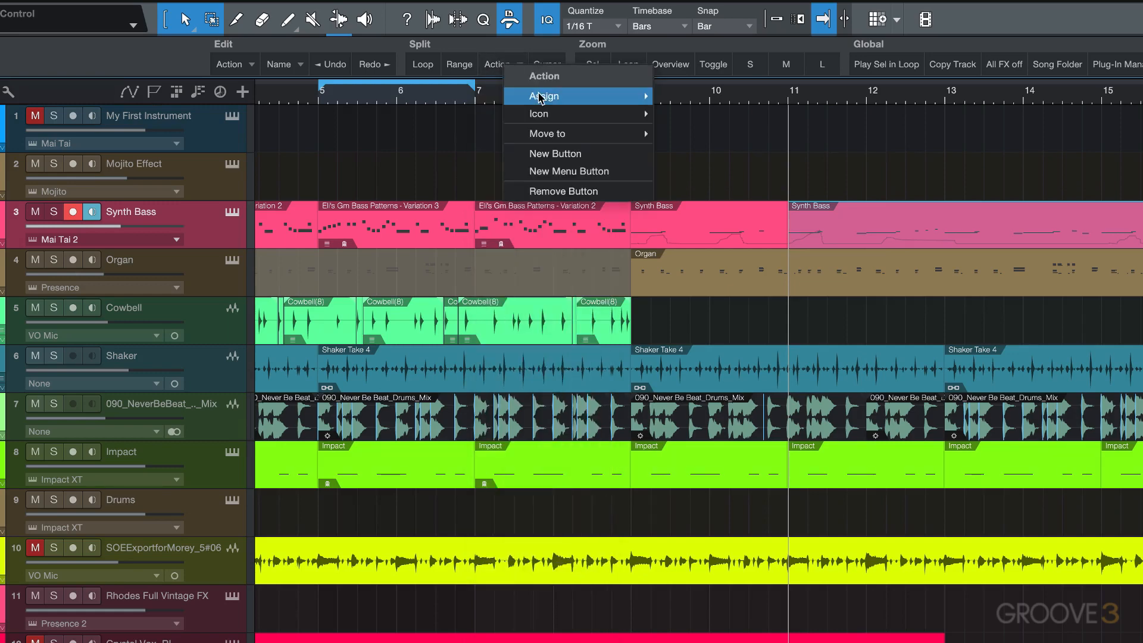
pyautogui.moveTo(539, 97)
pyautogui.click(721, 136)
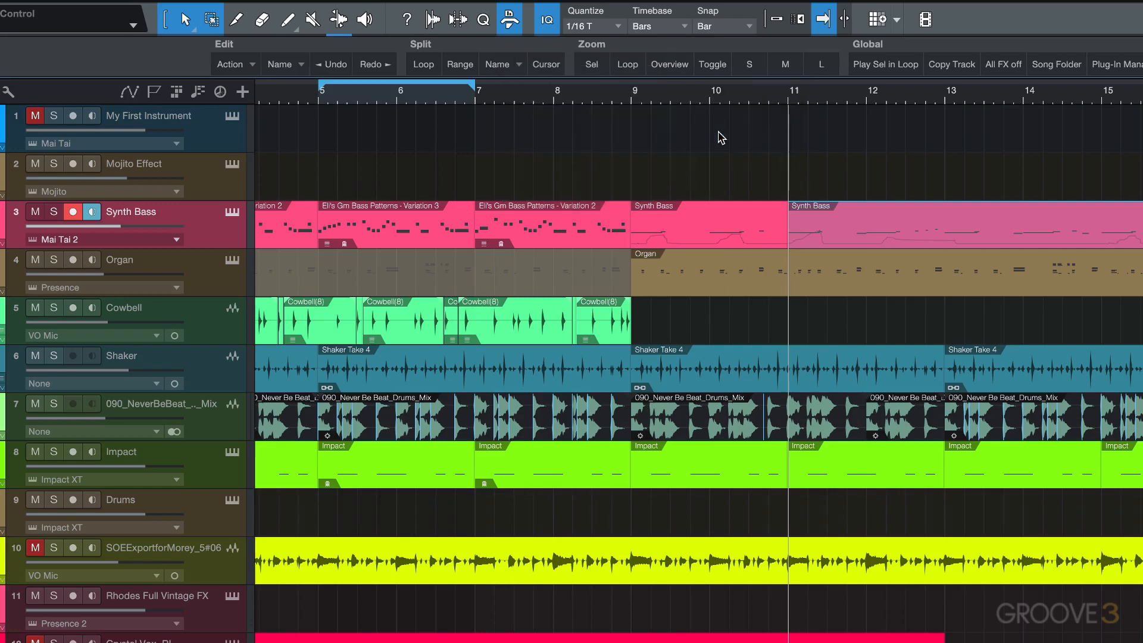
# Rename the selected Synth Bass event to Bass DI with the Split group's Name menu, and undo the renaming.
pyautogui.click(519, 65)
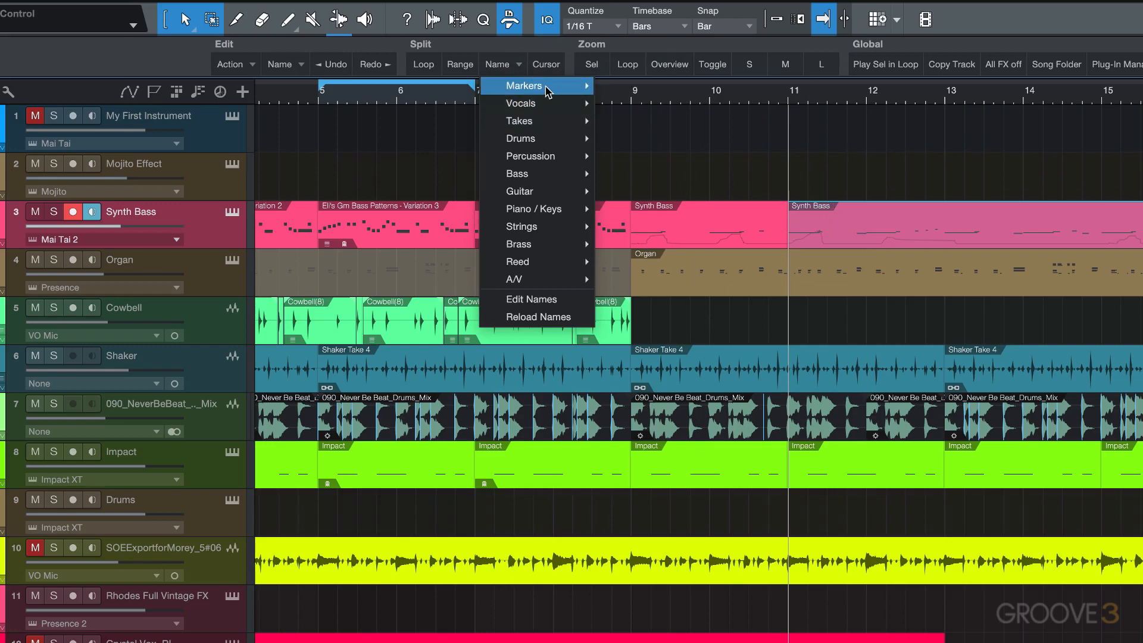
pyautogui.moveTo(532, 175)
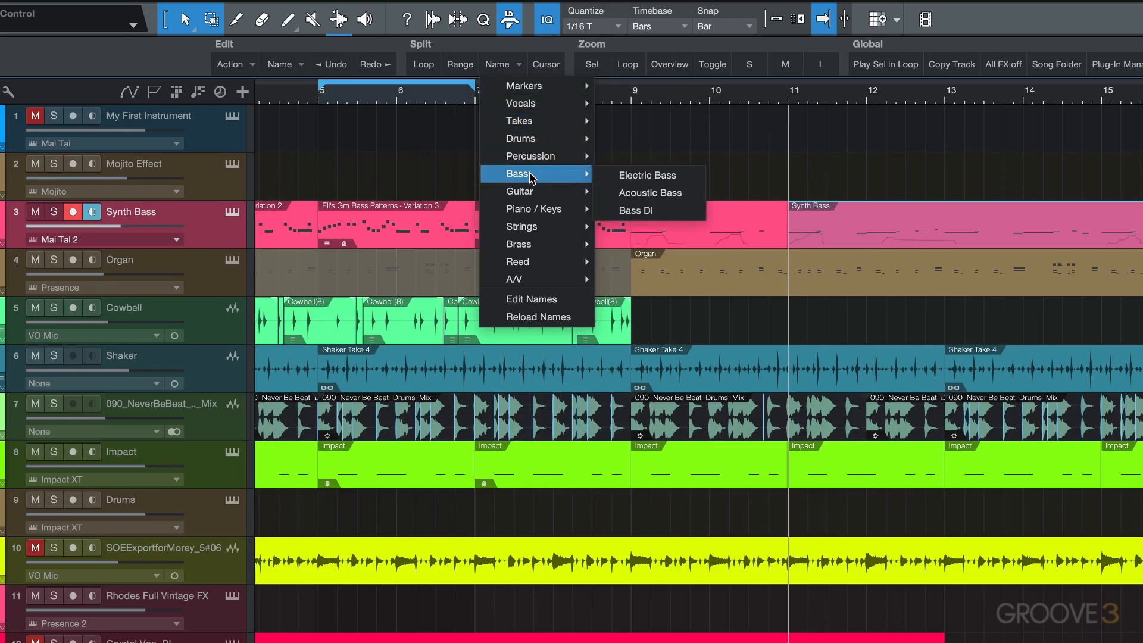
pyautogui.click(634, 211)
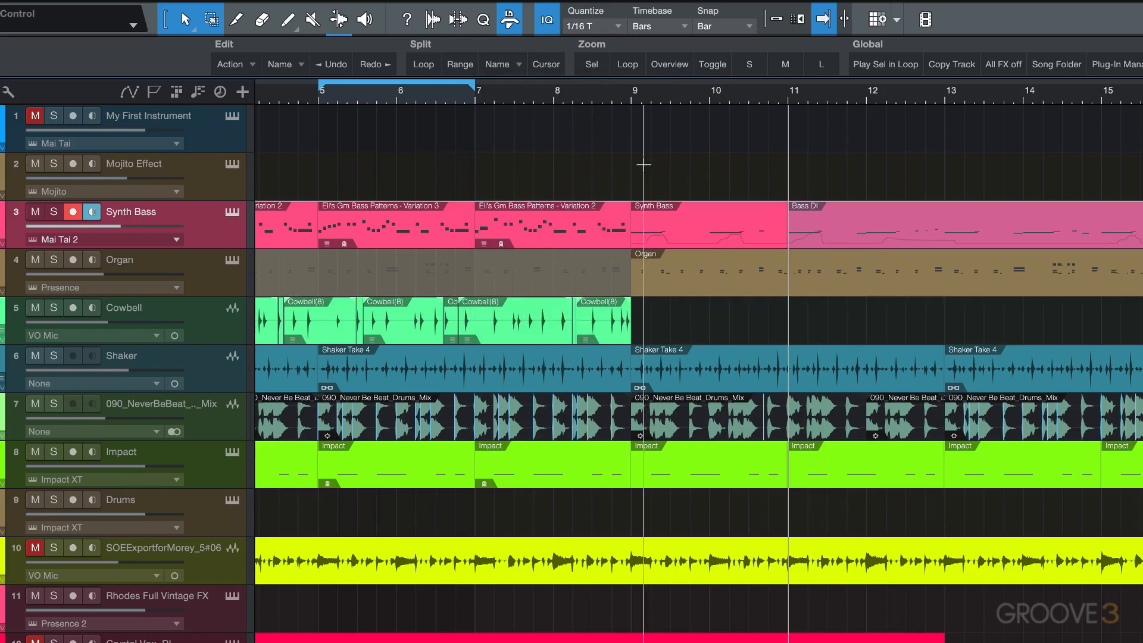
pyautogui.hotkey('ctrl', 'z')
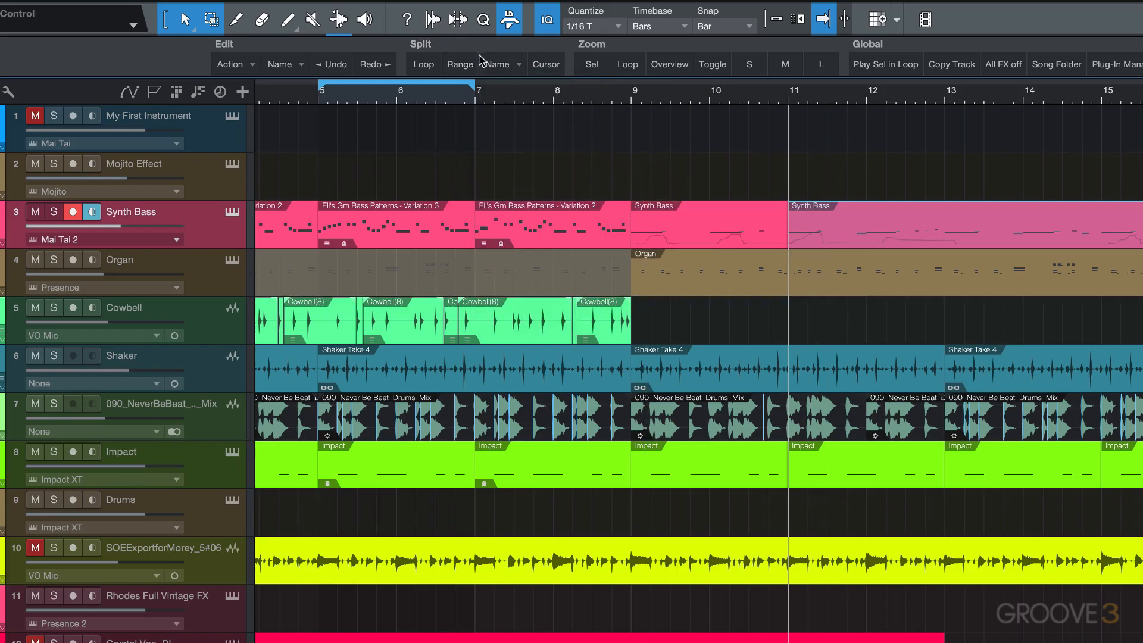
# Remove the Name button from the Split group of the macro toolbar.
pyautogui.rightClick(503, 64)
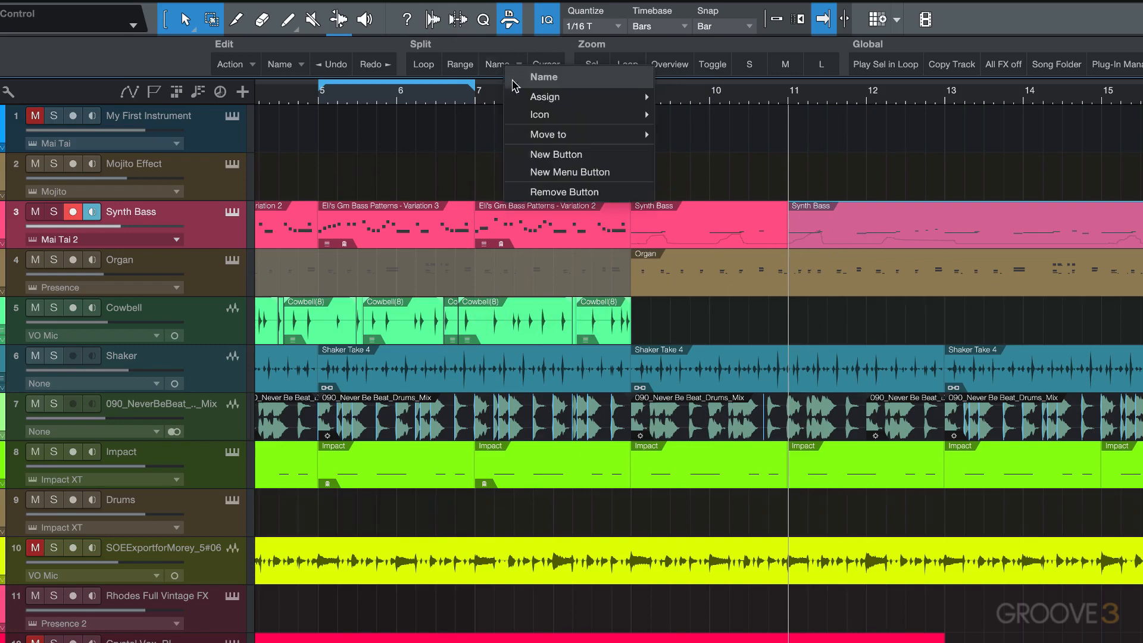
pyautogui.click(559, 191)
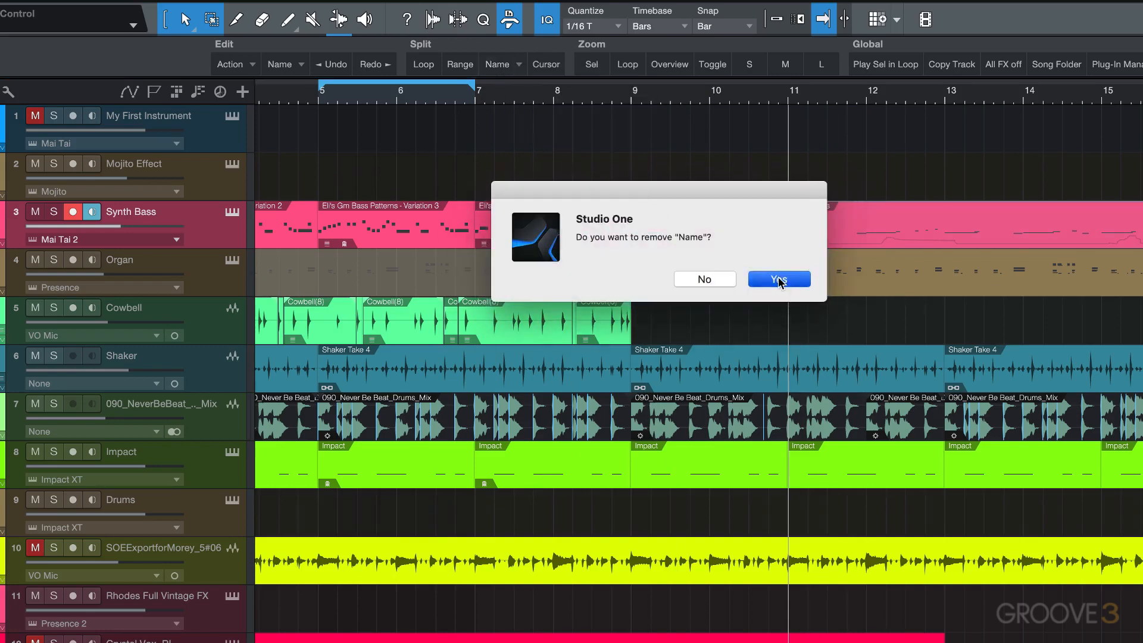
pyautogui.click(778, 279)
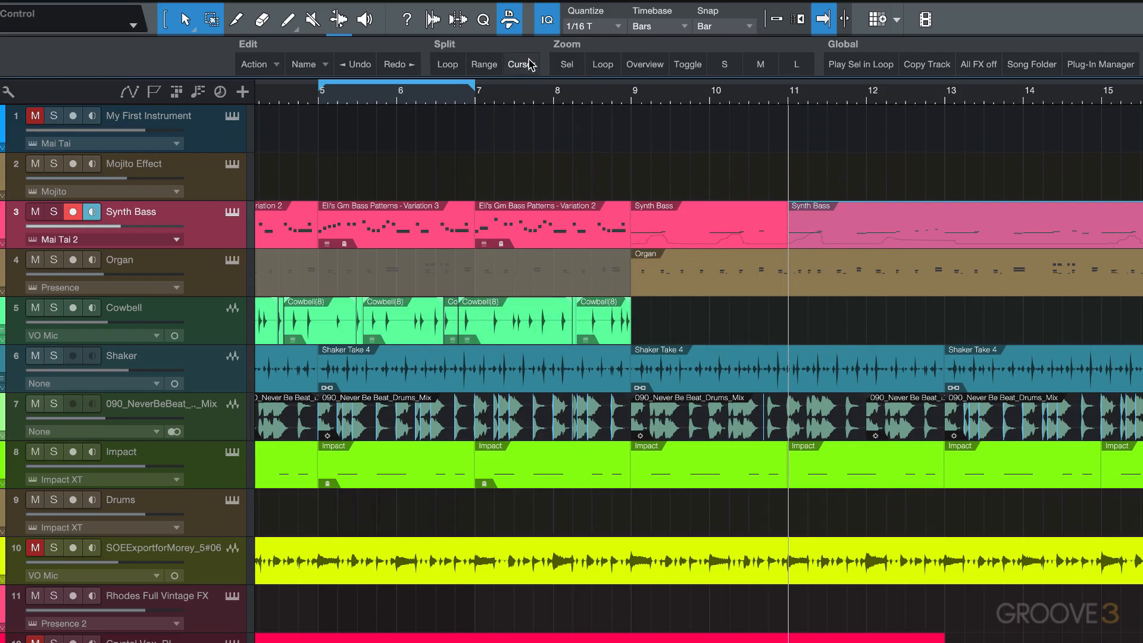
# Start a new macro for the Cursor button, titled EK Audition in the Comping group.
pyautogui.rightClick(528, 65)
pyautogui.moveTo(568, 97)
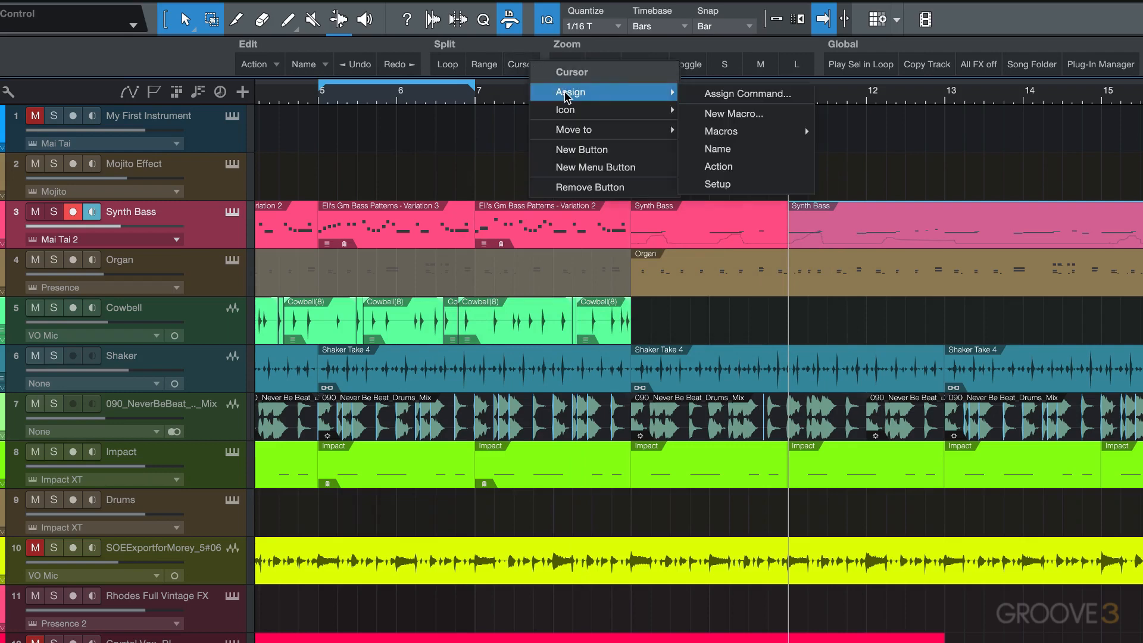
pyautogui.click(741, 117)
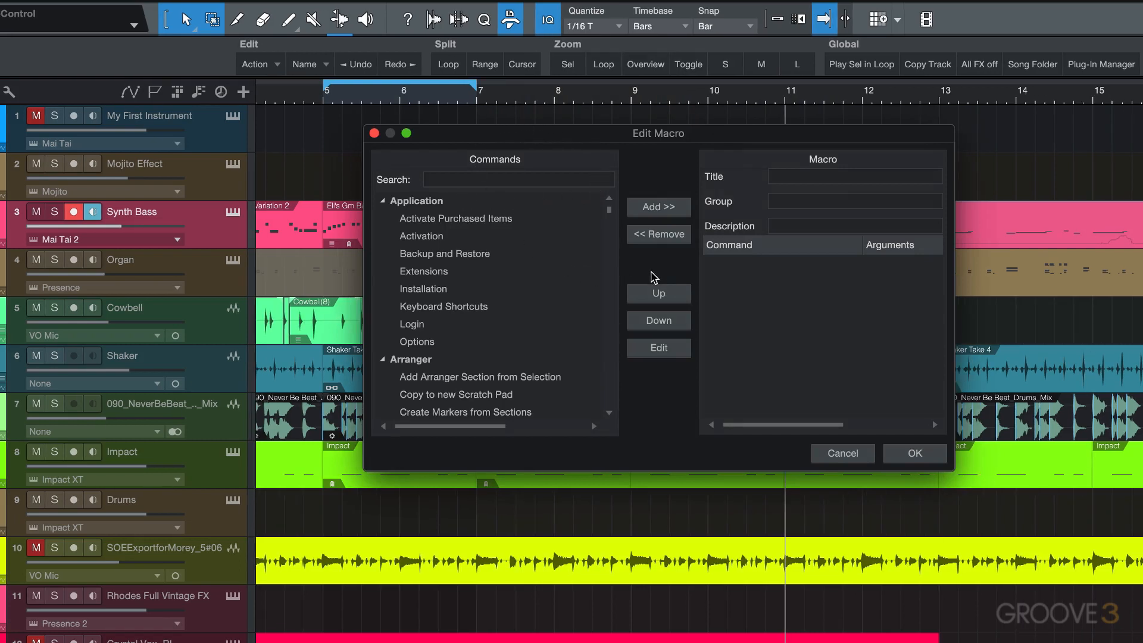
pyautogui.click(827, 173)
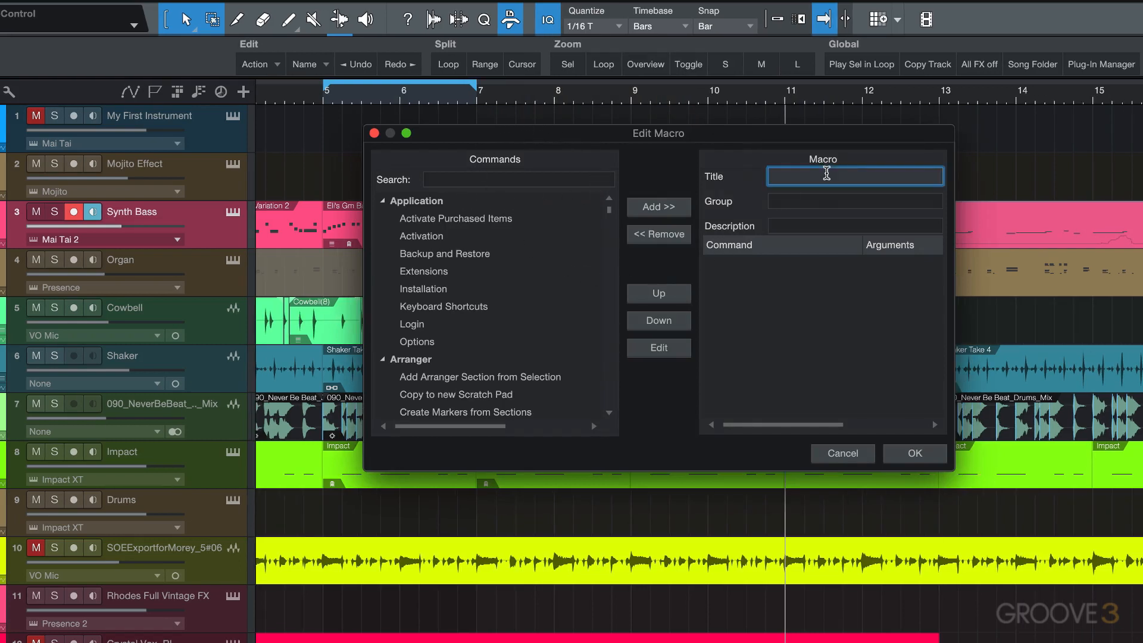
pyautogui.write('EK Audition')
pyautogui.click(842, 200)
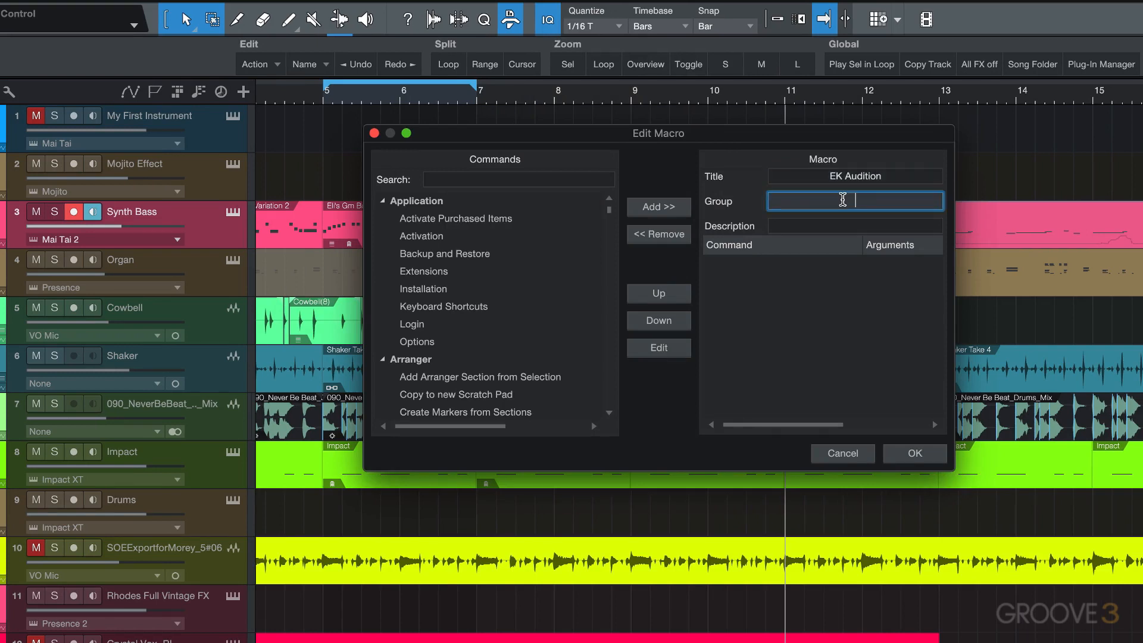
pyautogui.write('Comping')
pyautogui.click(819, 226)
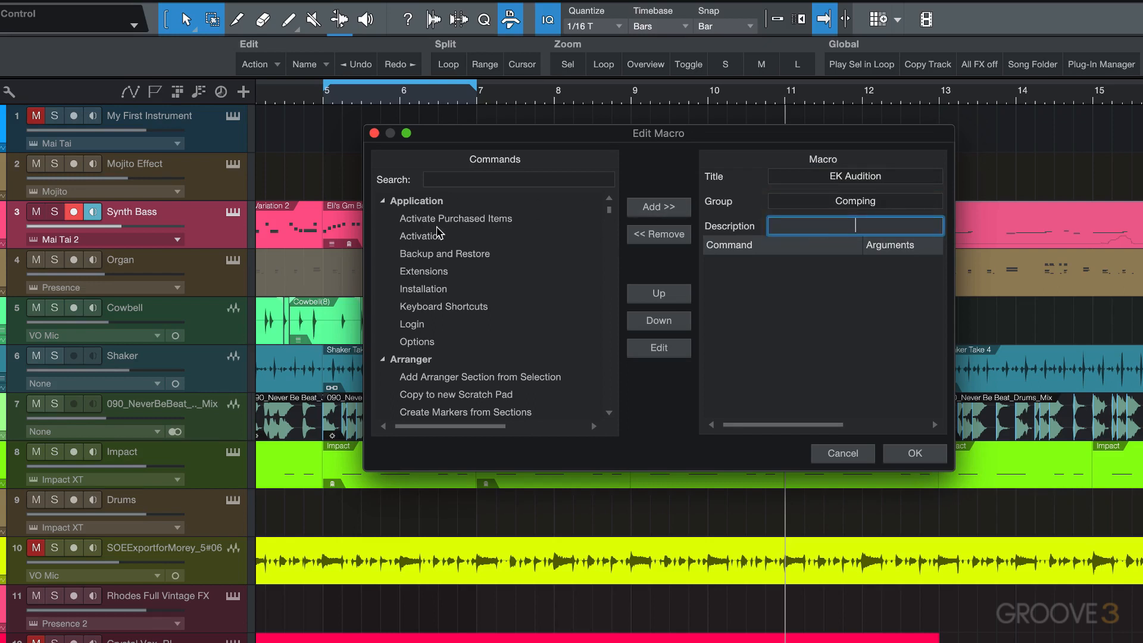
# Find the Loop Selection command with the search "loop select" and add it to the macro.
pyautogui.scroll(-5, 444, 233)
pyautogui.scroll(5, 452, 220)
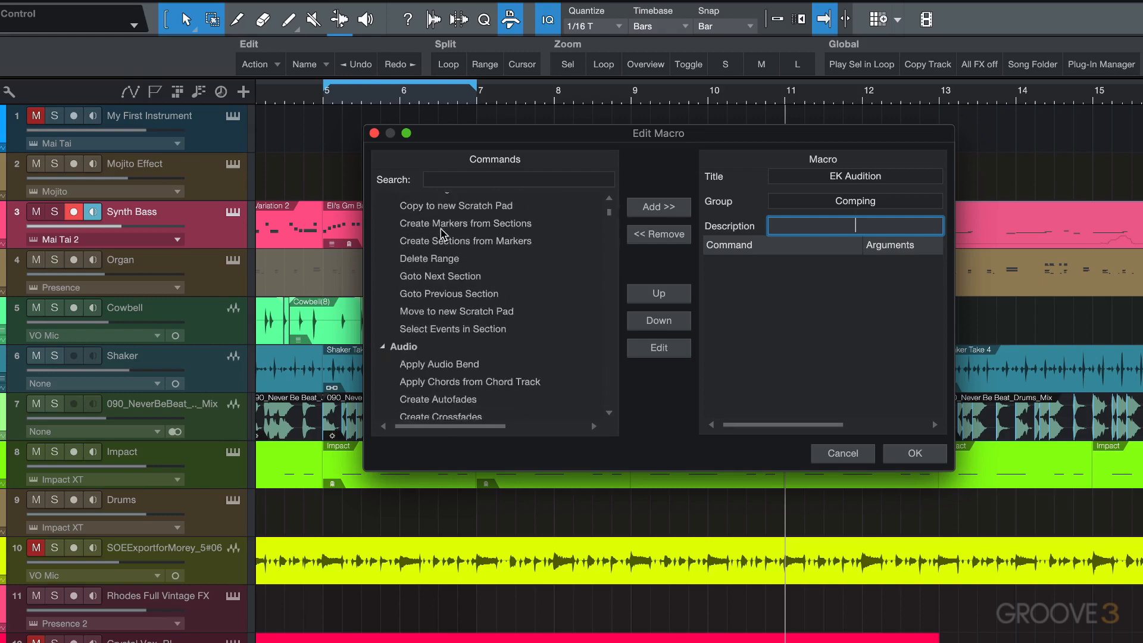
pyautogui.click(468, 178)
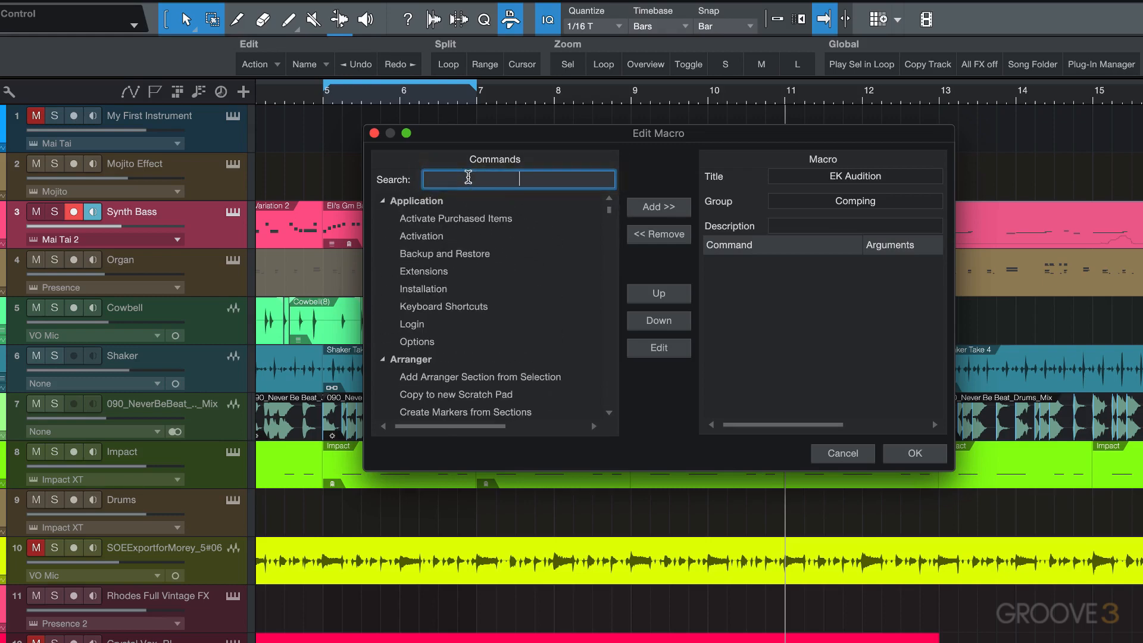
pyautogui.write('loop select')
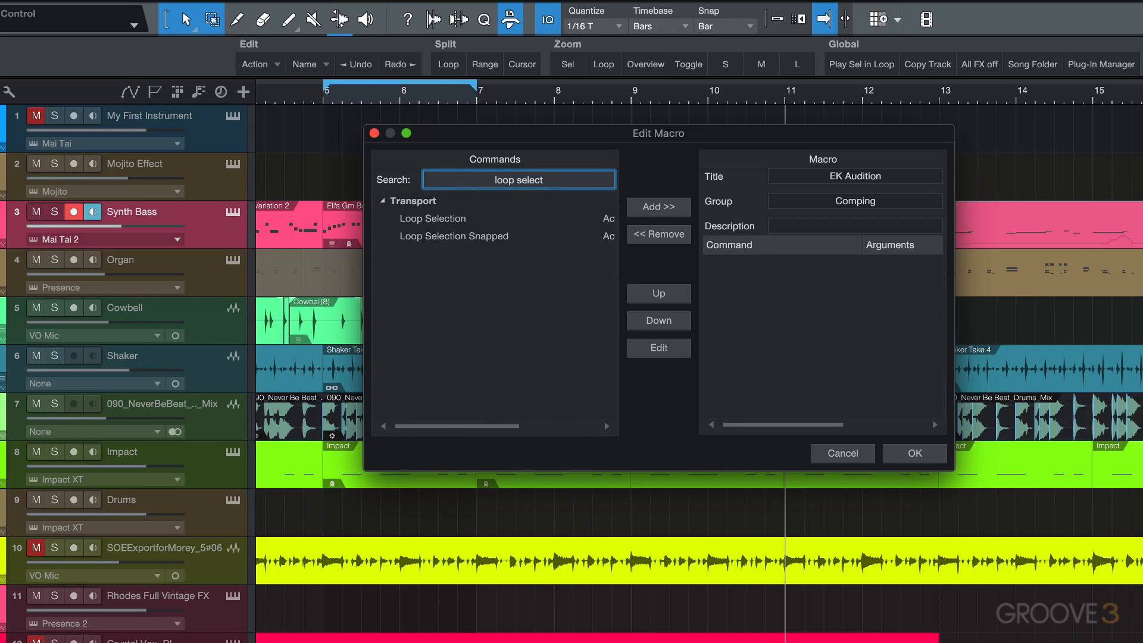
pyautogui.click(434, 220)
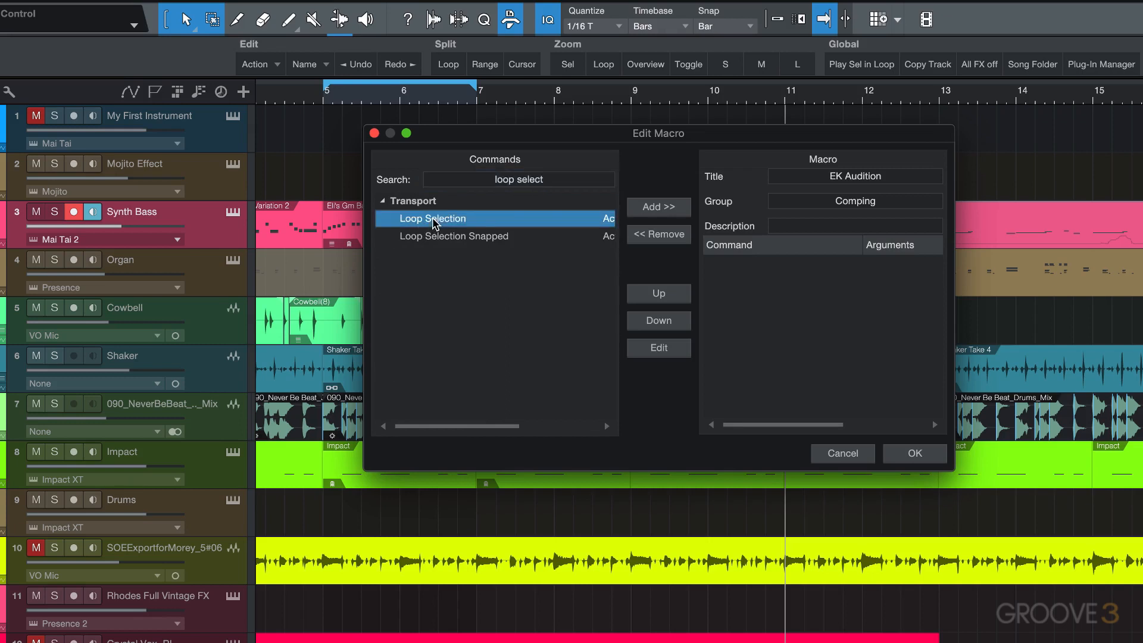
pyautogui.click(661, 208)
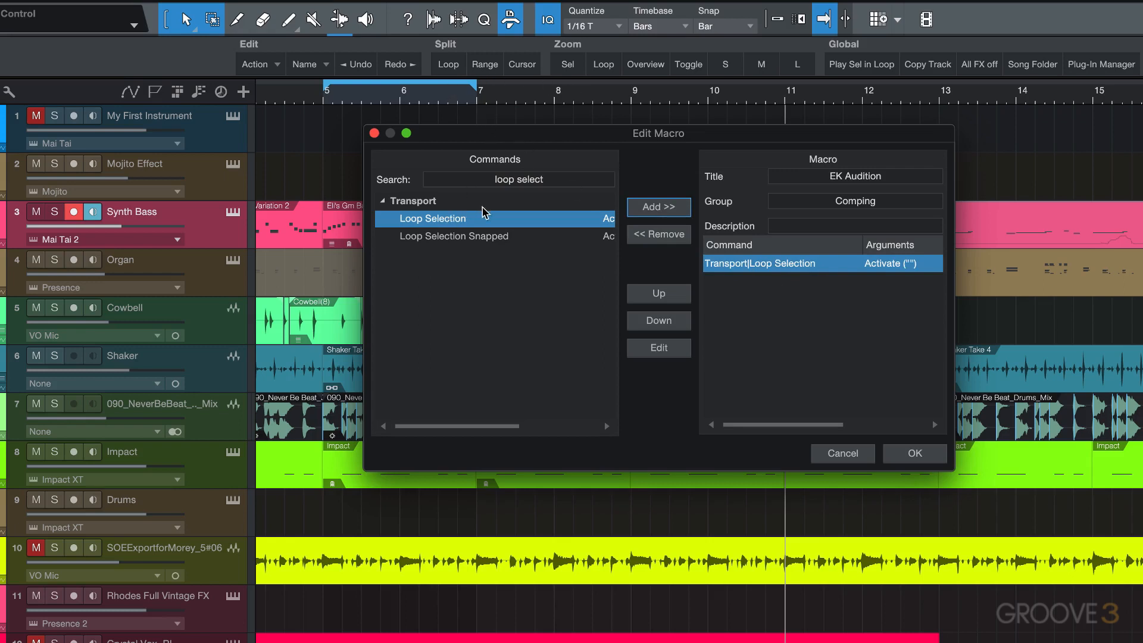
# Search the commands for "activate" and add the track command Activate Next Layer to the macro.
pyautogui.click(558, 181)
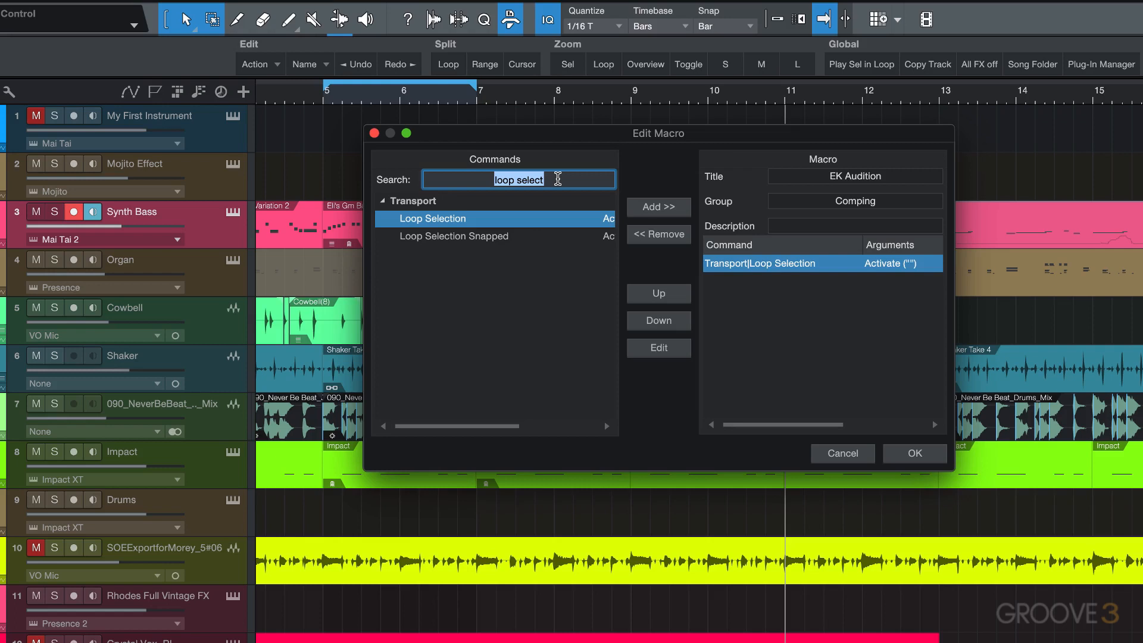
pyautogui.write('activate')
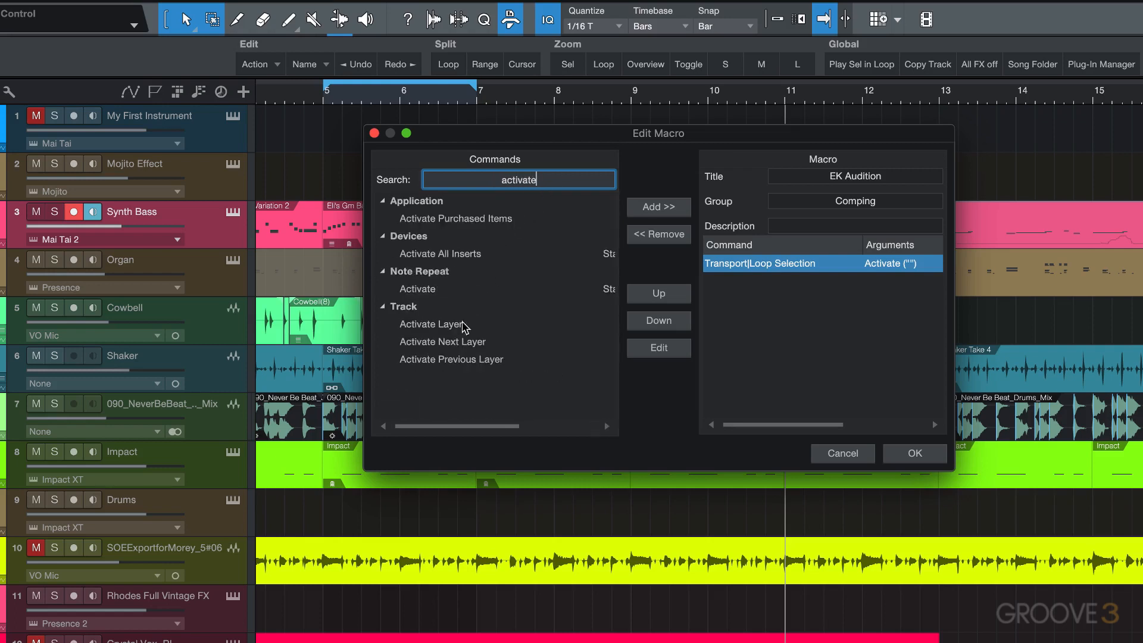
pyautogui.click(464, 342)
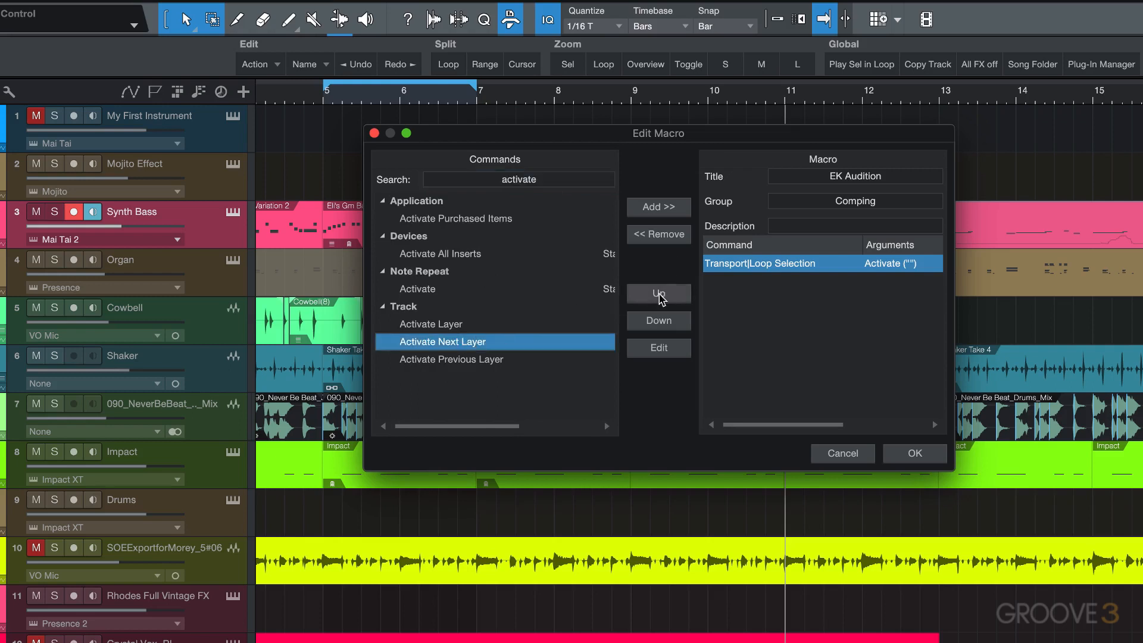
pyautogui.click(659, 207)
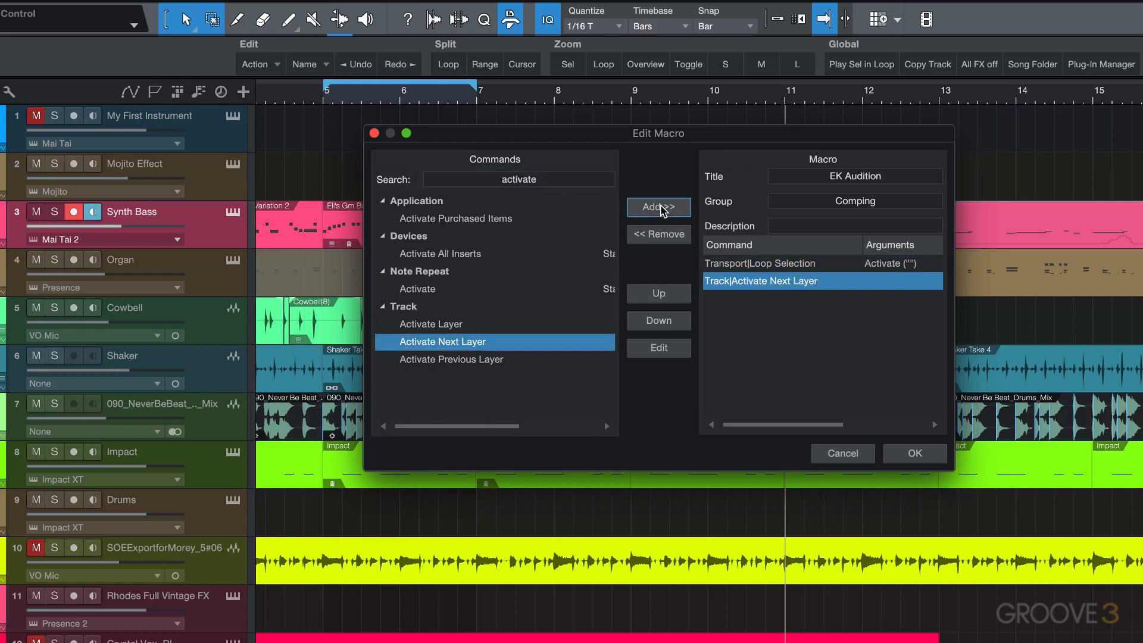
# Search the commands for "solo" and add the track command Solo Layer to the macro.
pyautogui.click(558, 179)
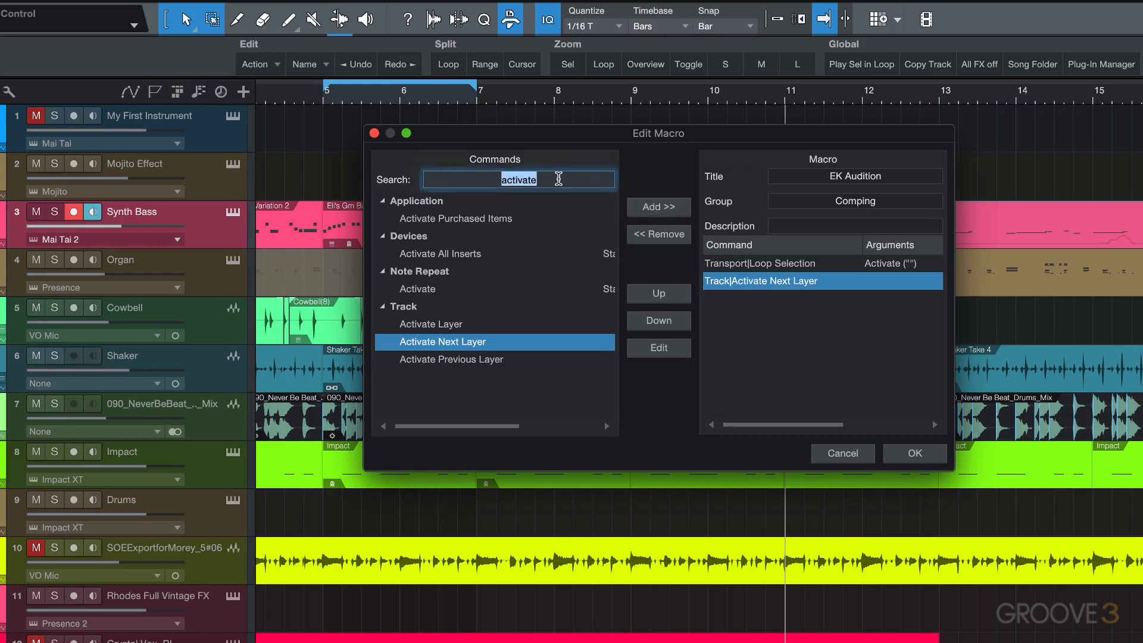
pyautogui.write('solo')
pyautogui.click(563, 288)
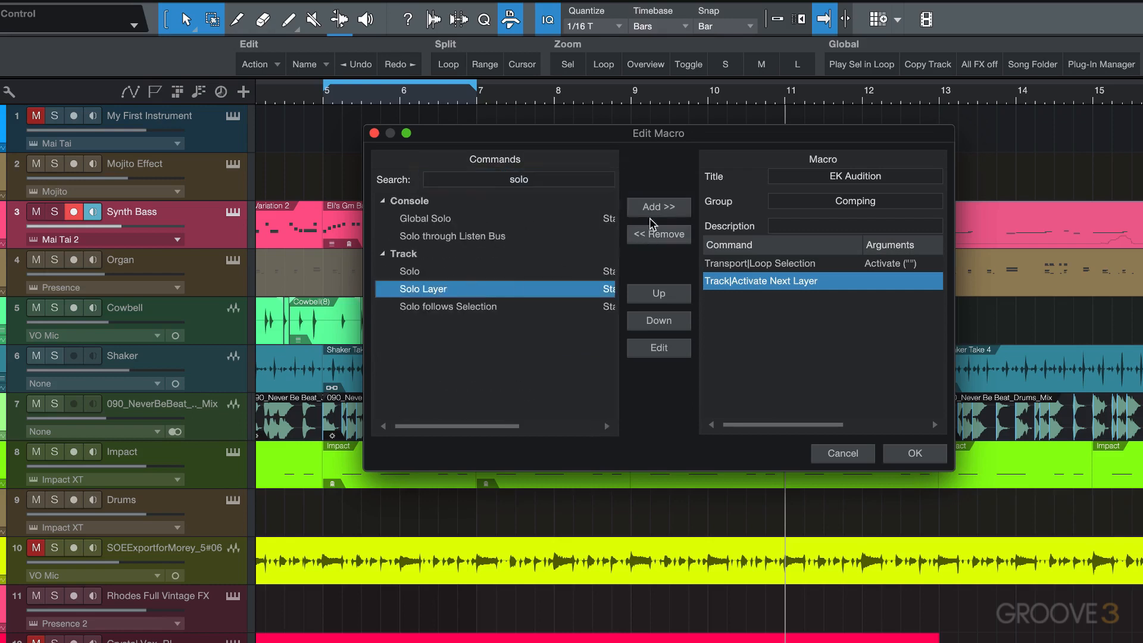
pyautogui.click(661, 207)
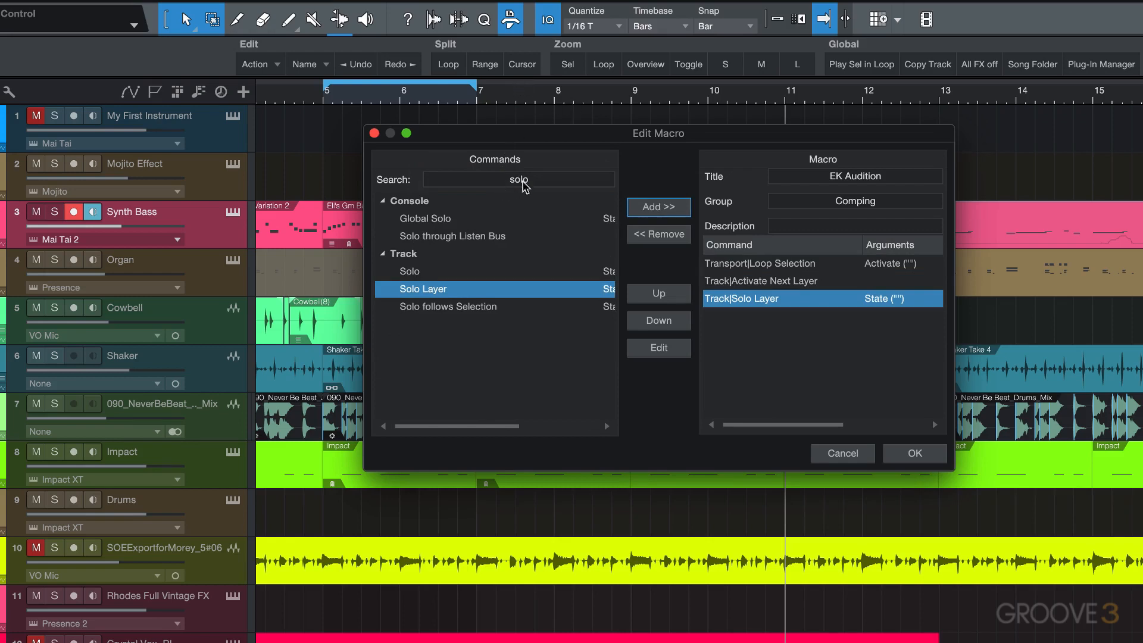
# Find Play from Loop Start with the search "play from", add it to the macro and save the macro.
pyautogui.click(523, 181)
pyautogui.write('play from')
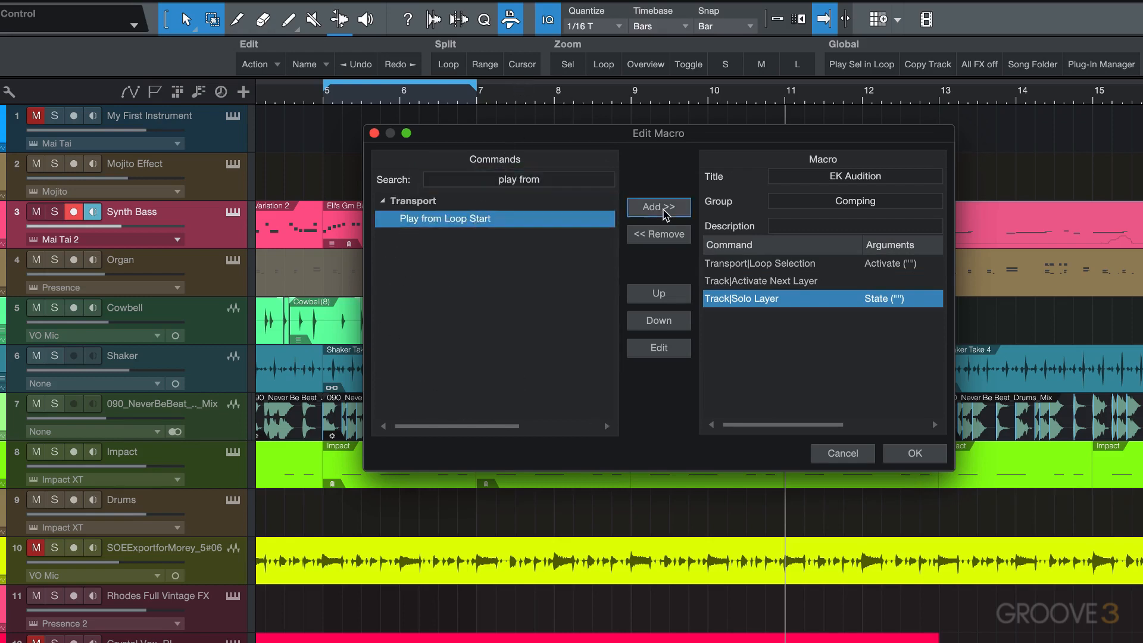
pyautogui.click(664, 209)
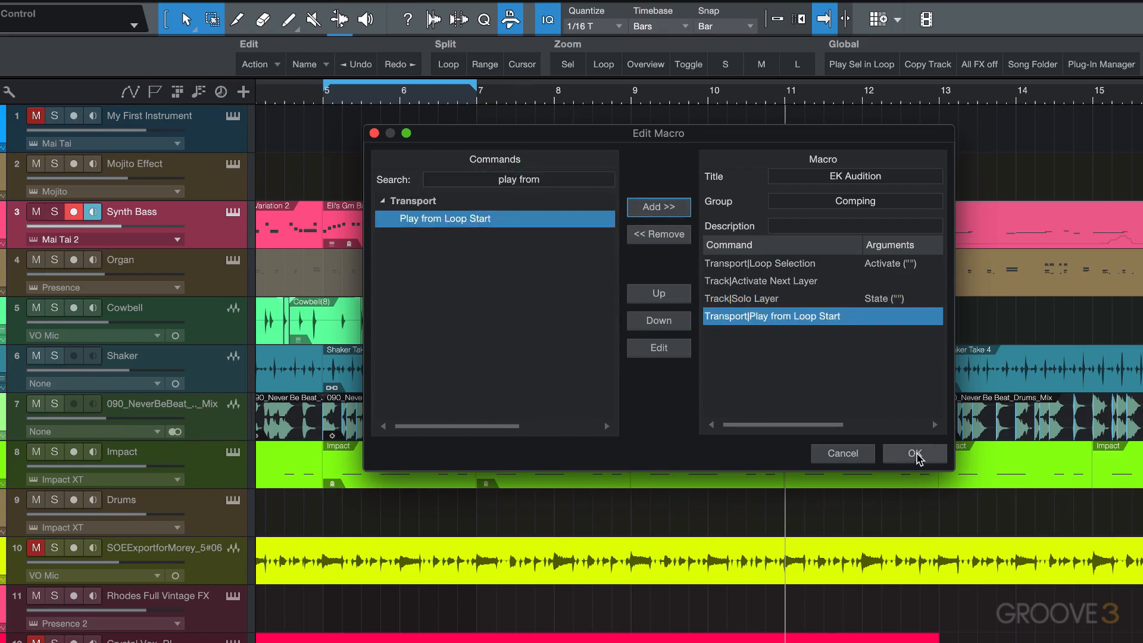
pyautogui.click(909, 452)
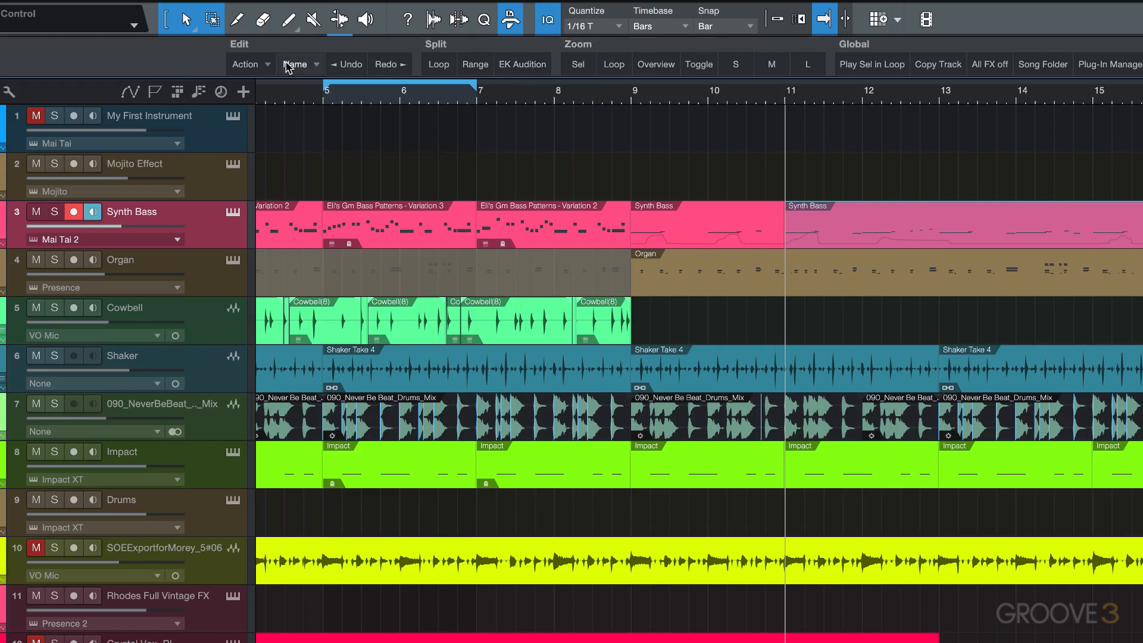
# Look up EK Audition among the Comping macros available to the Action button in the Edit group.
pyautogui.click(263, 64)
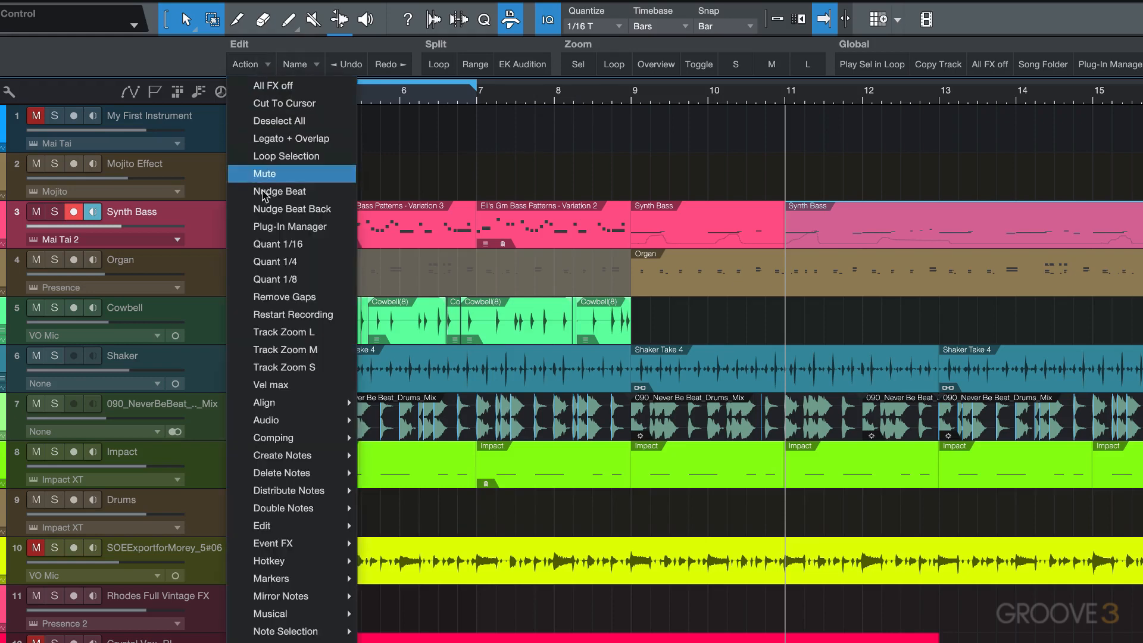
pyautogui.moveTo(294, 441)
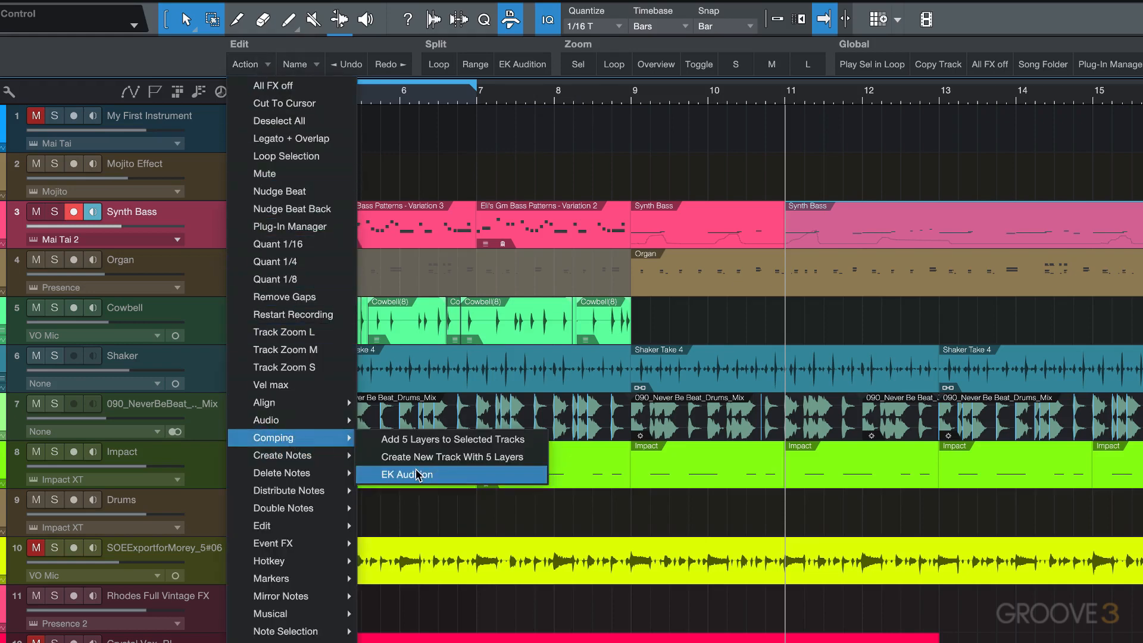
pyautogui.click(192, 62)
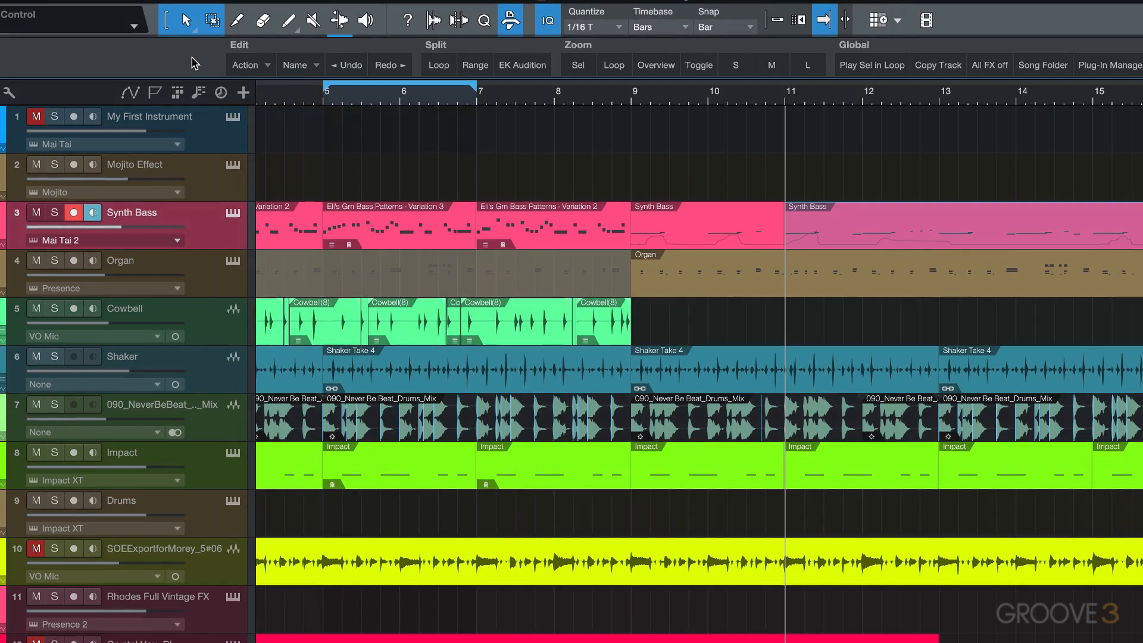
# Open the EK Audition macro for editing, inspect its Loop Selection command, and close it without changes.
pyautogui.rightClick(527, 70)
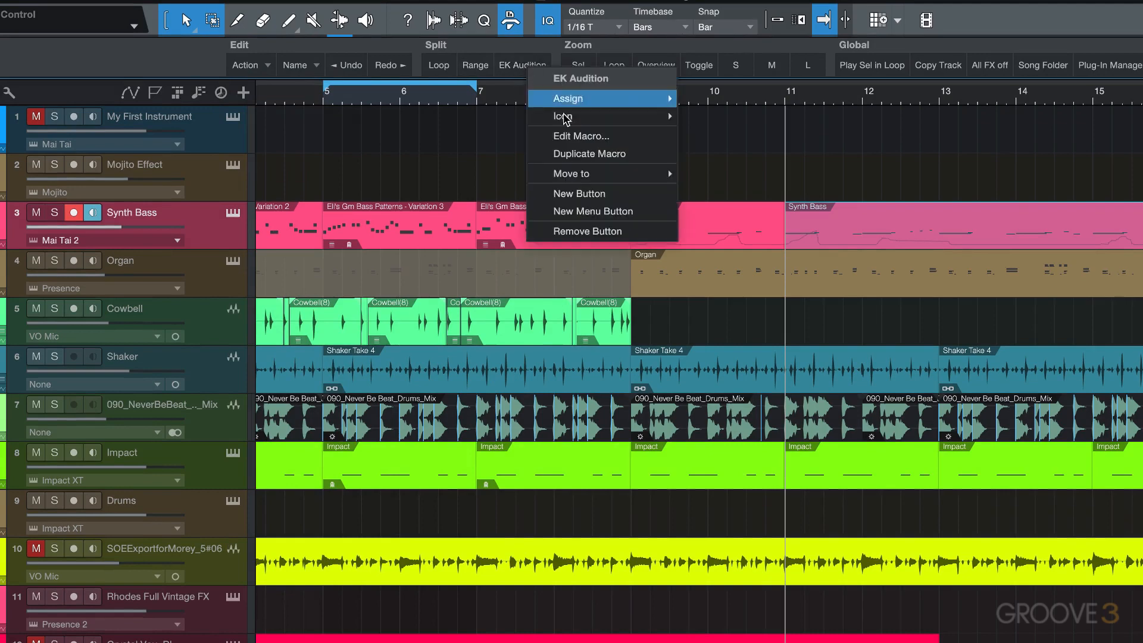
pyautogui.click(576, 135)
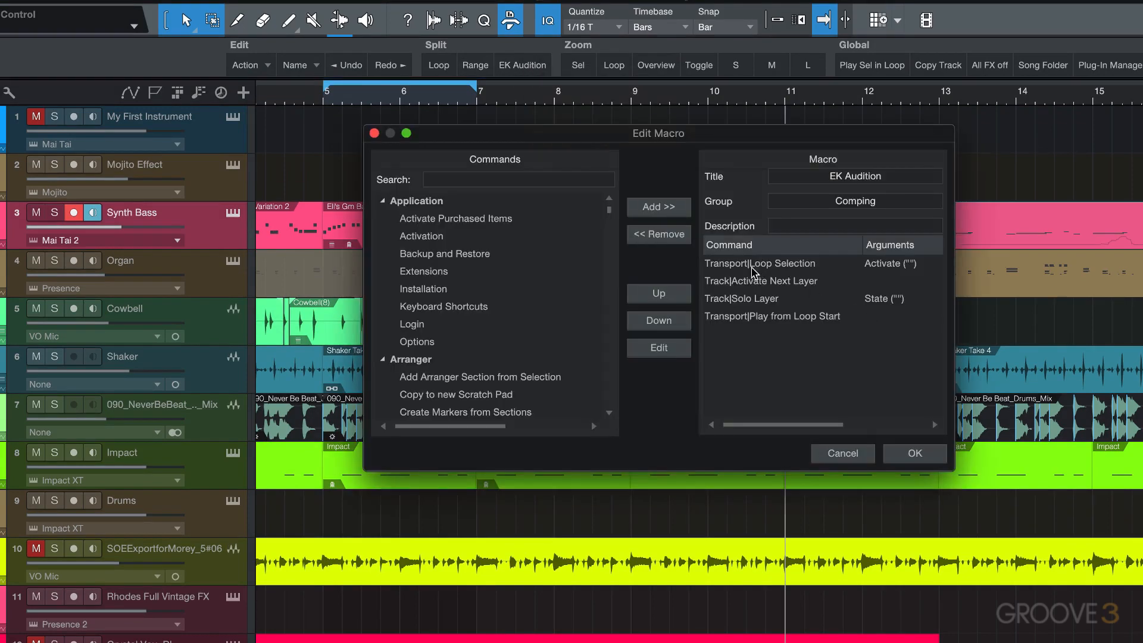
pyautogui.click(748, 264)
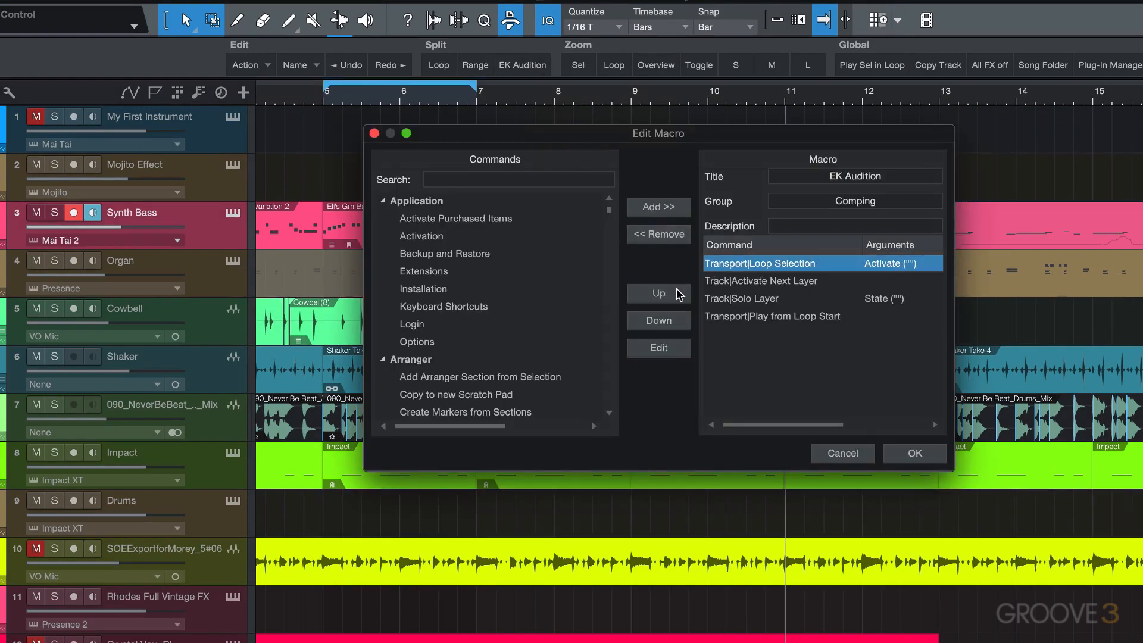
pyautogui.click(841, 453)
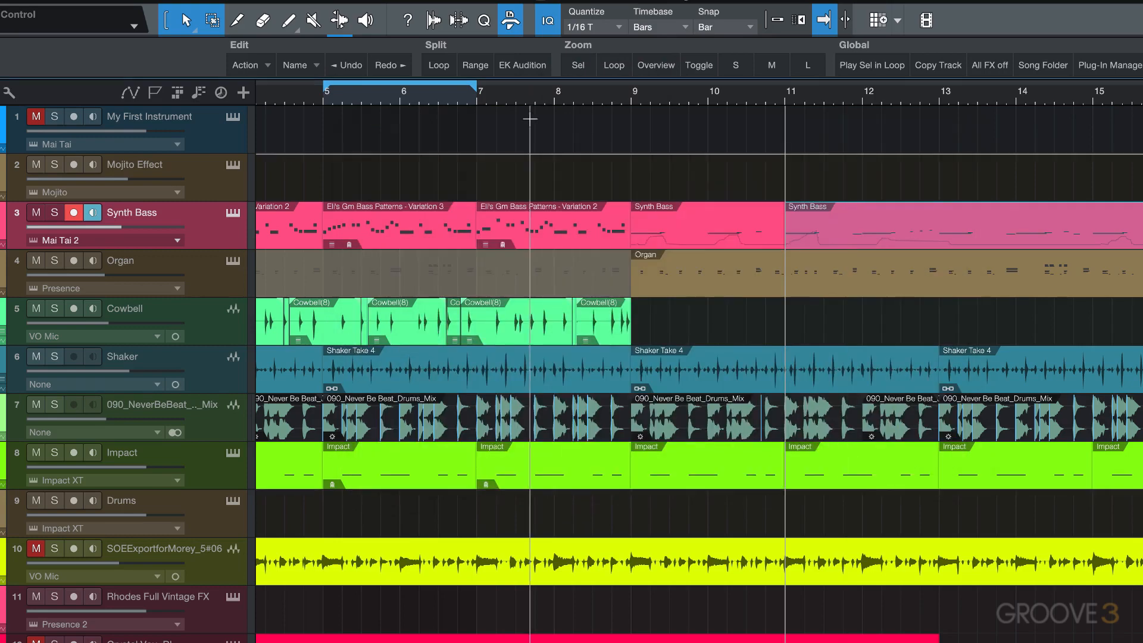
# Duplicate the EK Audition macro and review the Activate Next Layer command in the duplicate without editing it.
pyautogui.rightClick(522, 66)
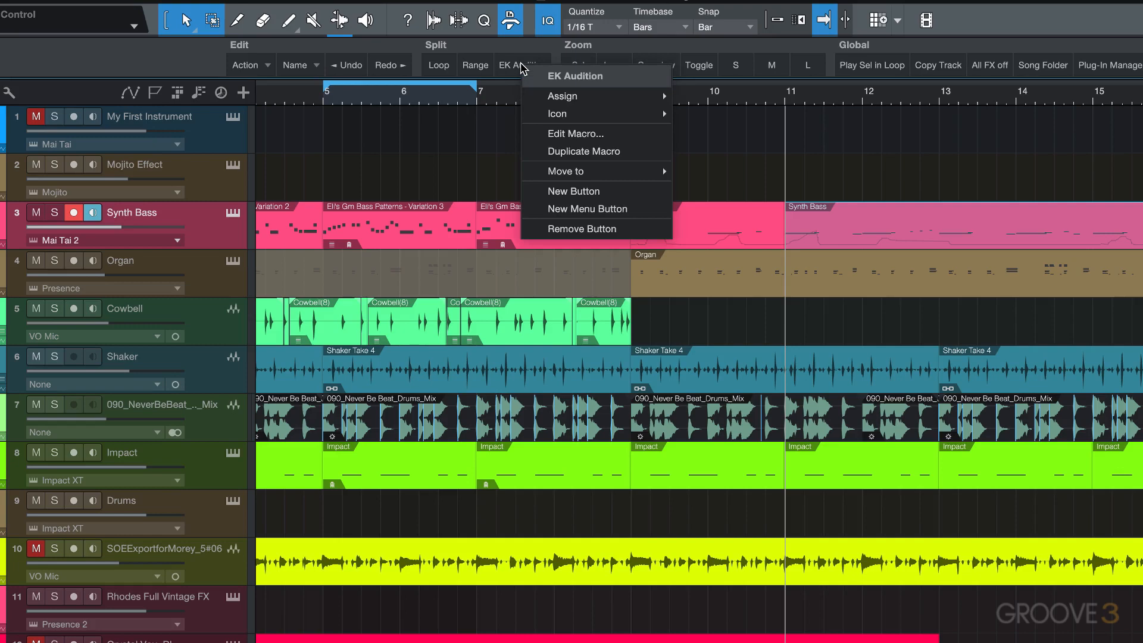
pyautogui.click(588, 152)
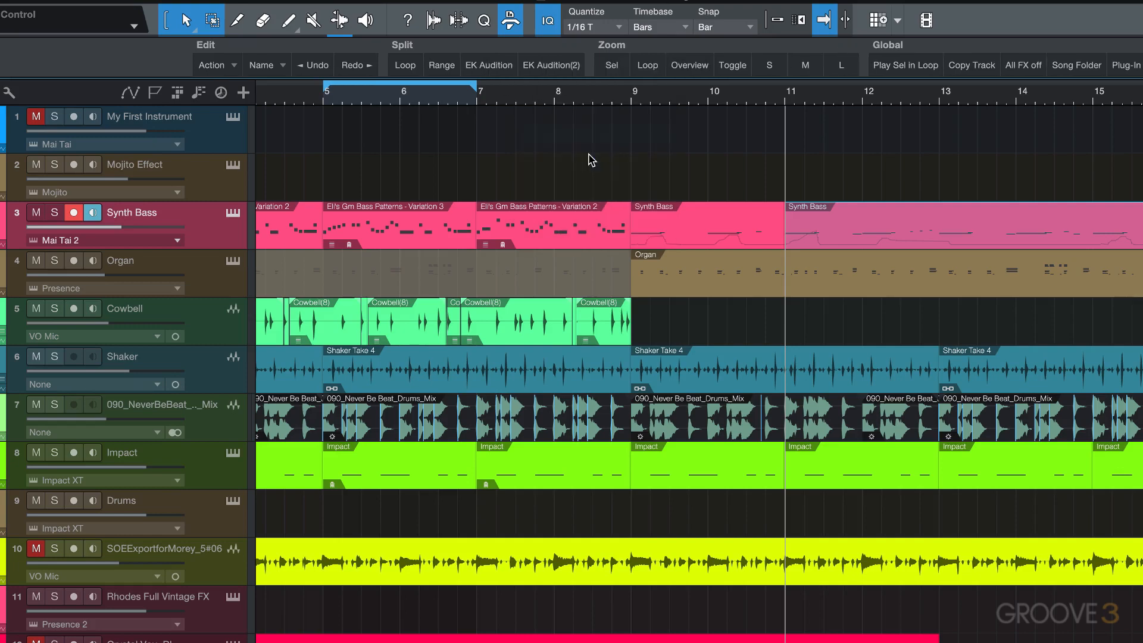
pyautogui.rightClick(557, 70)
pyautogui.click(607, 134)
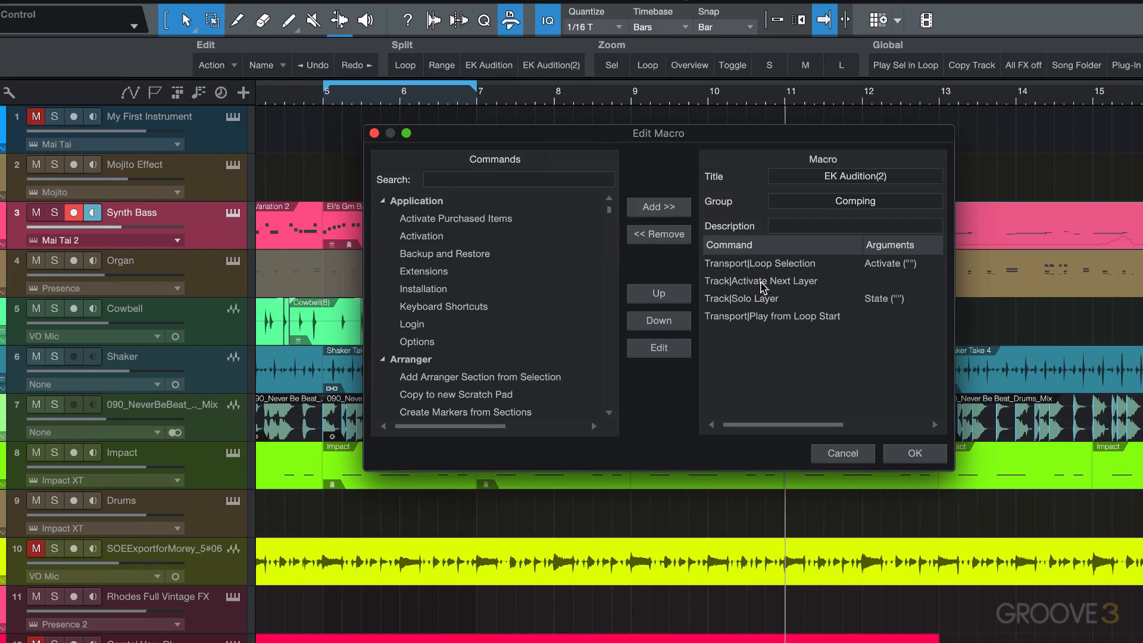
pyautogui.click(767, 281)
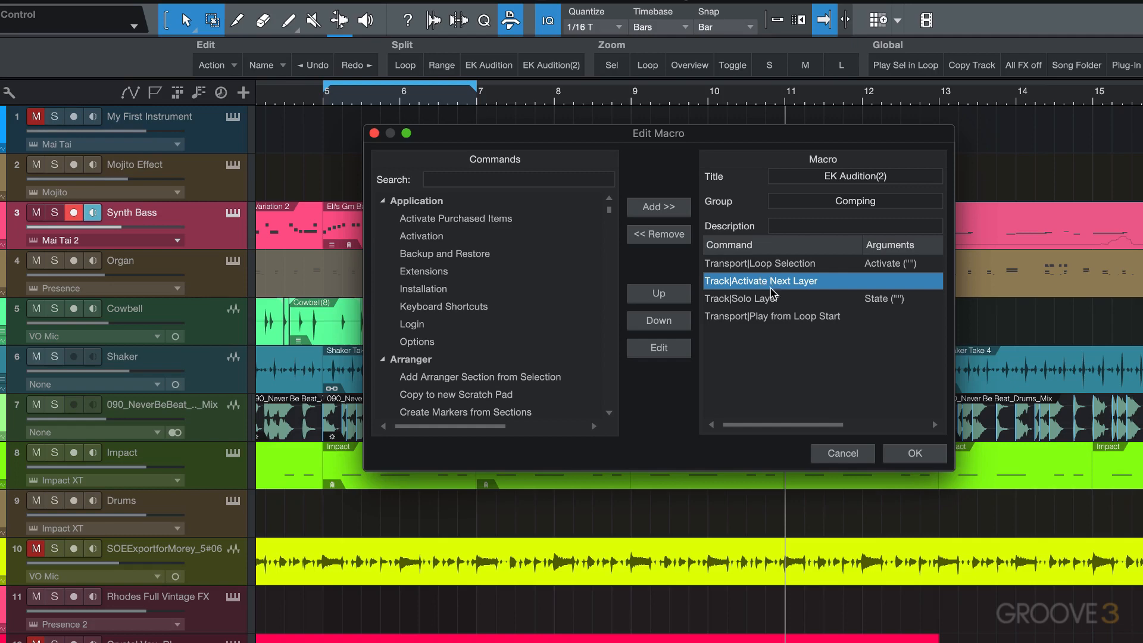
pyautogui.click(845, 455)
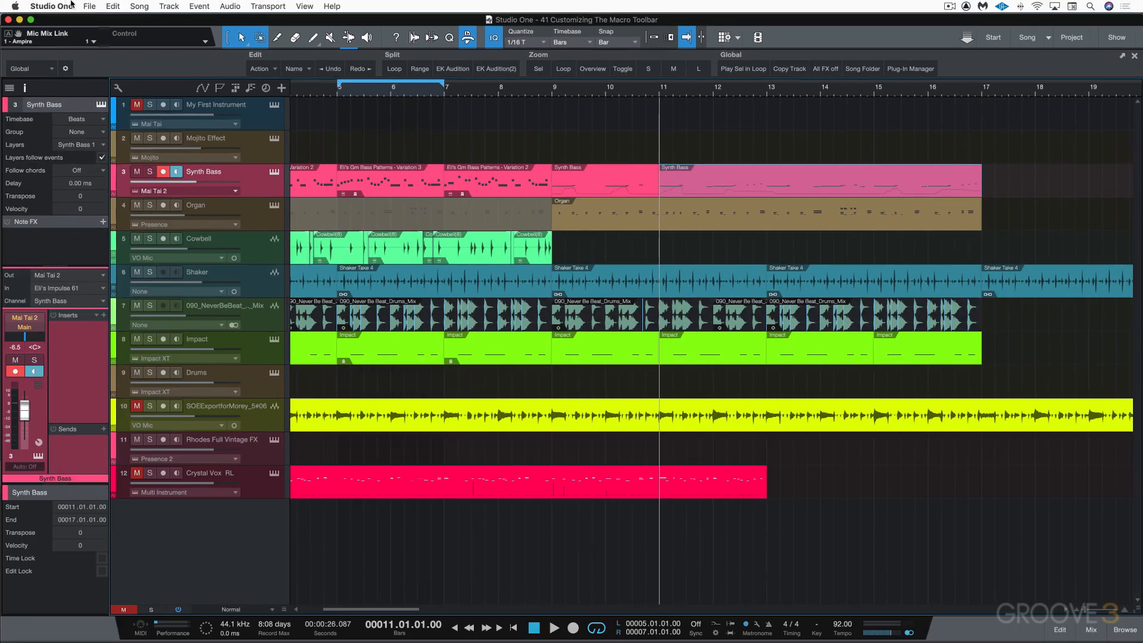
# Open the keyboard shortcut settings, search for "macros" and browse the macro entries for EK Audition.
pyautogui.click(52, 6)
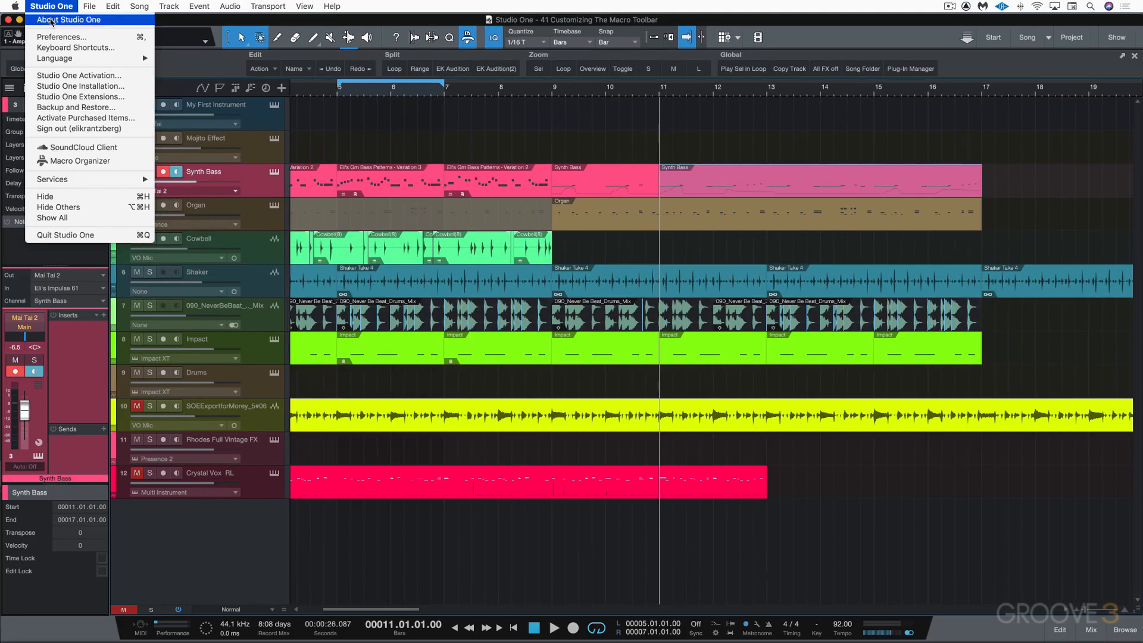
pyautogui.click(54, 48)
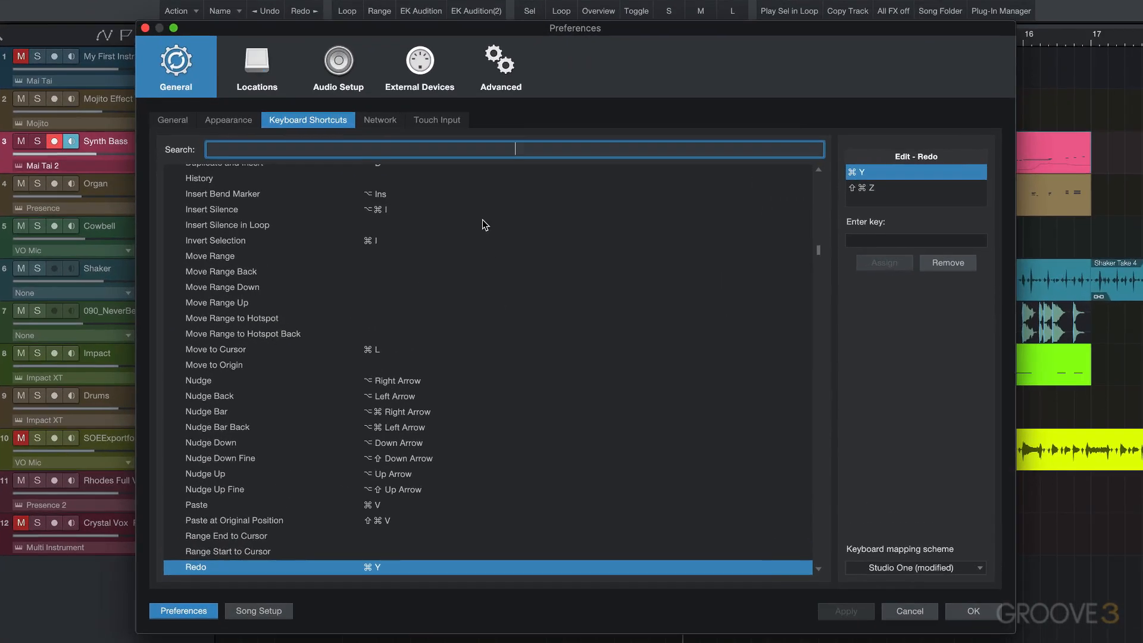
pyautogui.write('macros')
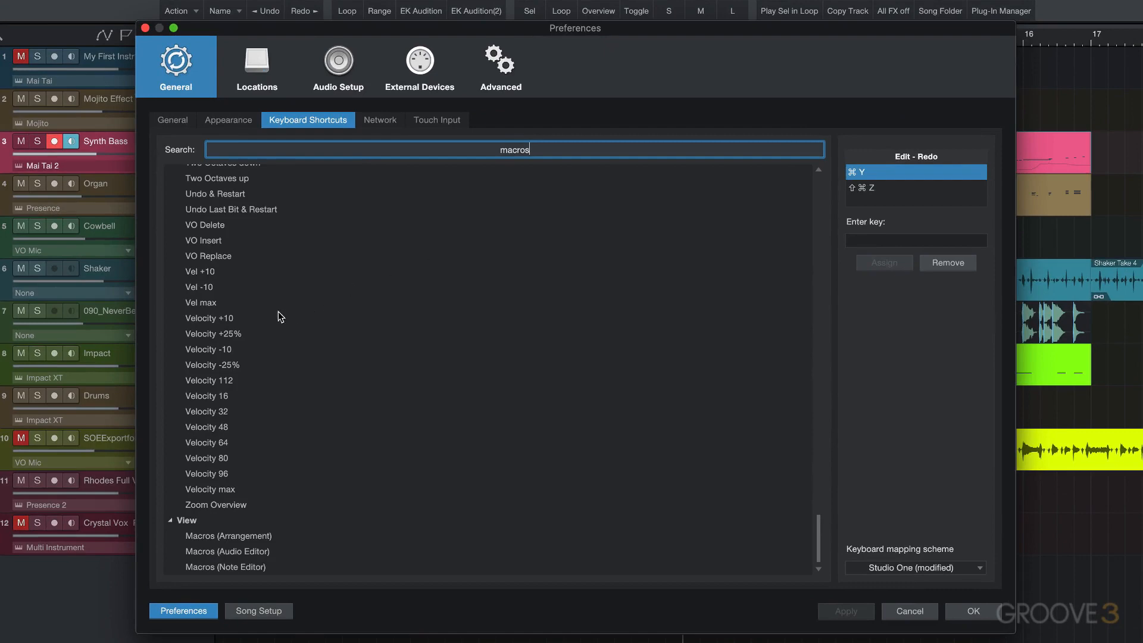
pyautogui.scroll(20, 266, 277)
pyautogui.scroll(-5, 265, 277)
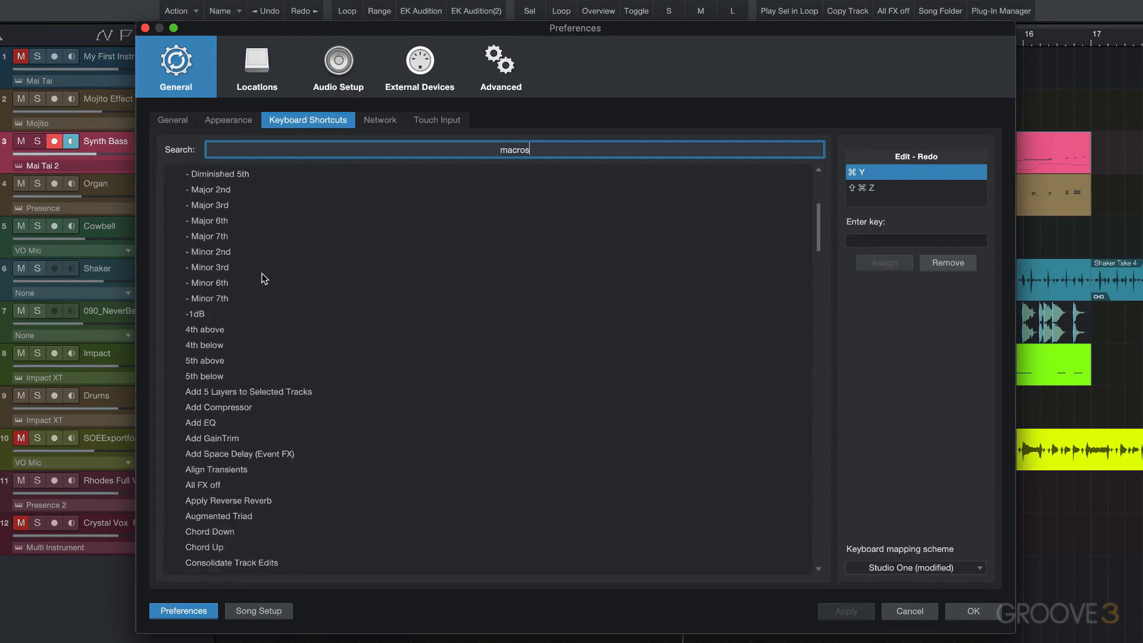
pyautogui.scroll(-7, 265, 278)
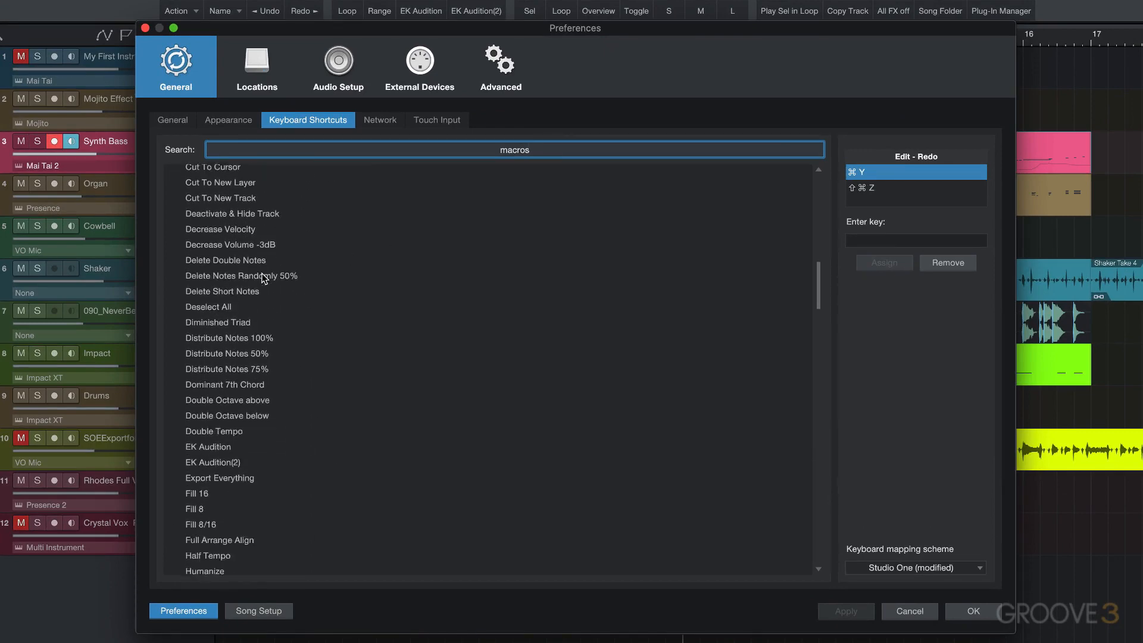
# Try Control+Option+Command+E as the shortcut for the EK Audition macro, and leave the preferences without assigning it.
pyautogui.click(218, 409)
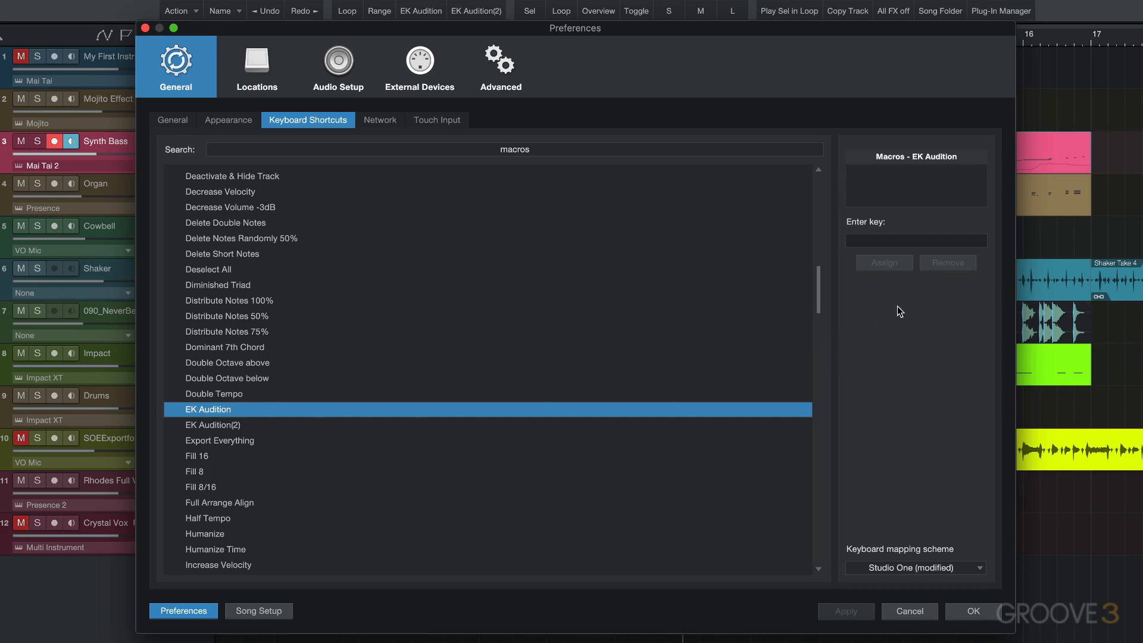
pyautogui.click(237, 425)
pyautogui.click(233, 412)
pyautogui.click(898, 241)
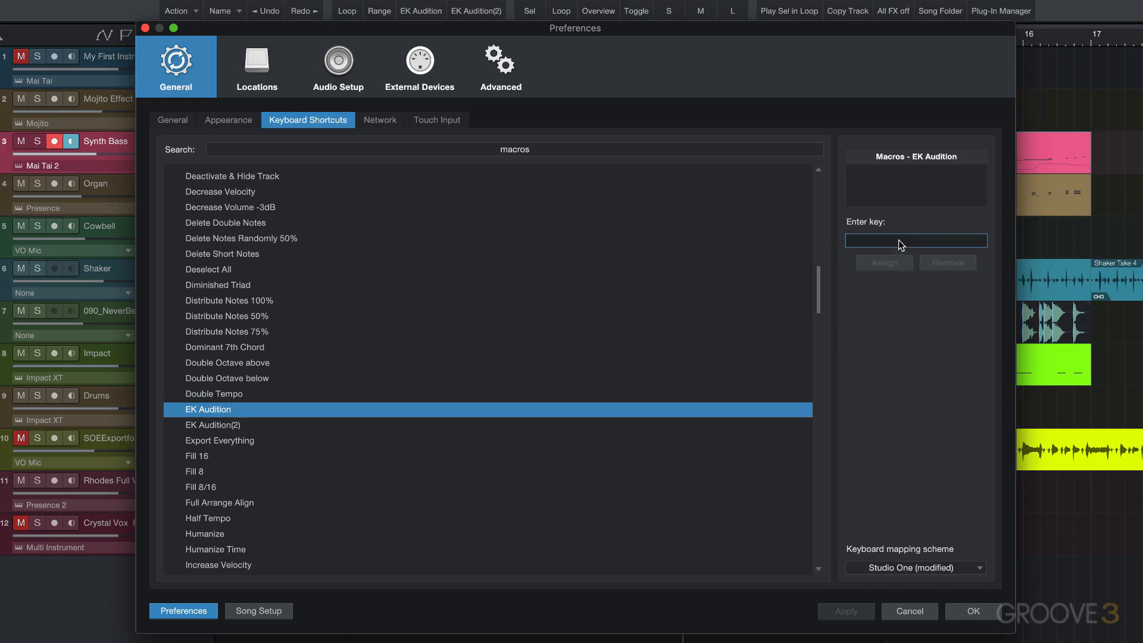
pyautogui.press('alt+shift+super+e')
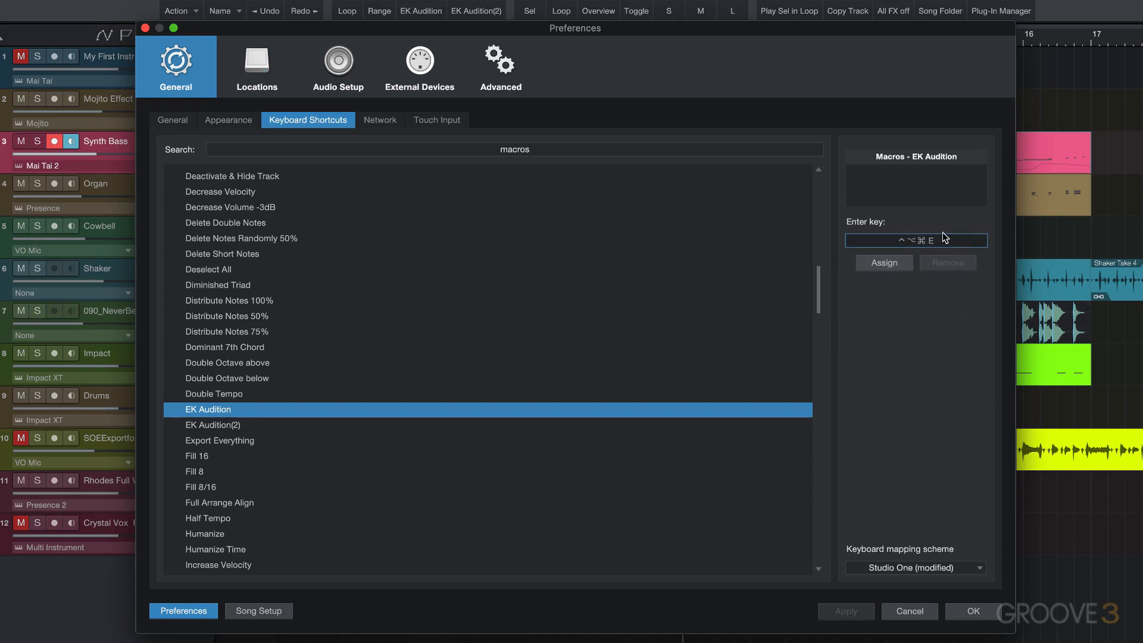
pyautogui.click(909, 610)
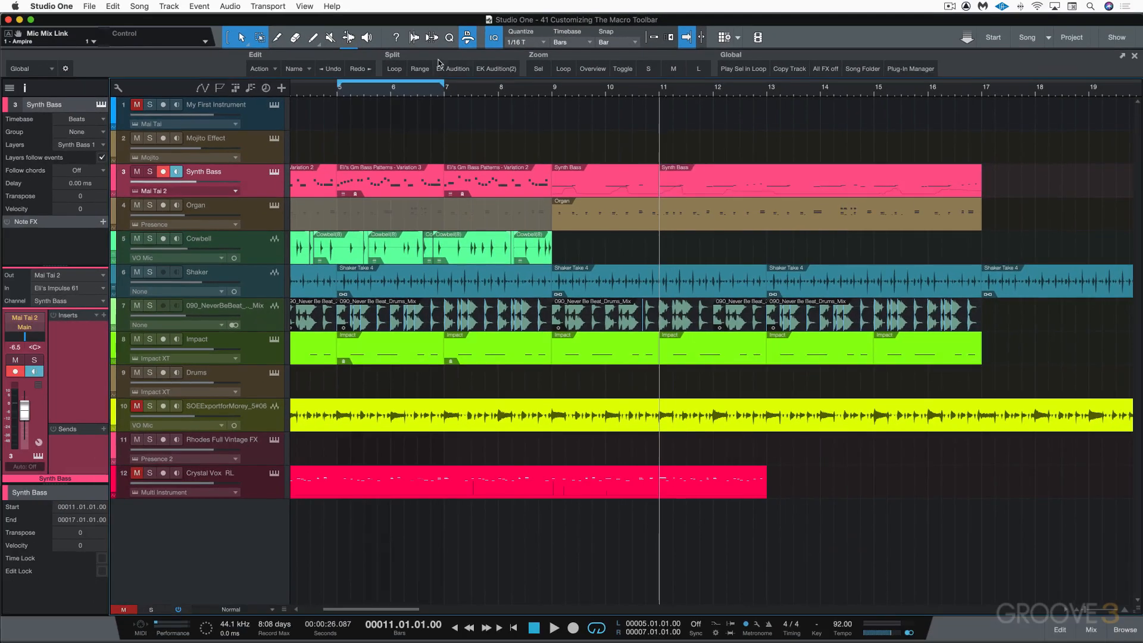
# Check the toolbar pages to which the EK Audition button can be moved, without moving it.
pyautogui.rightClick(457, 71)
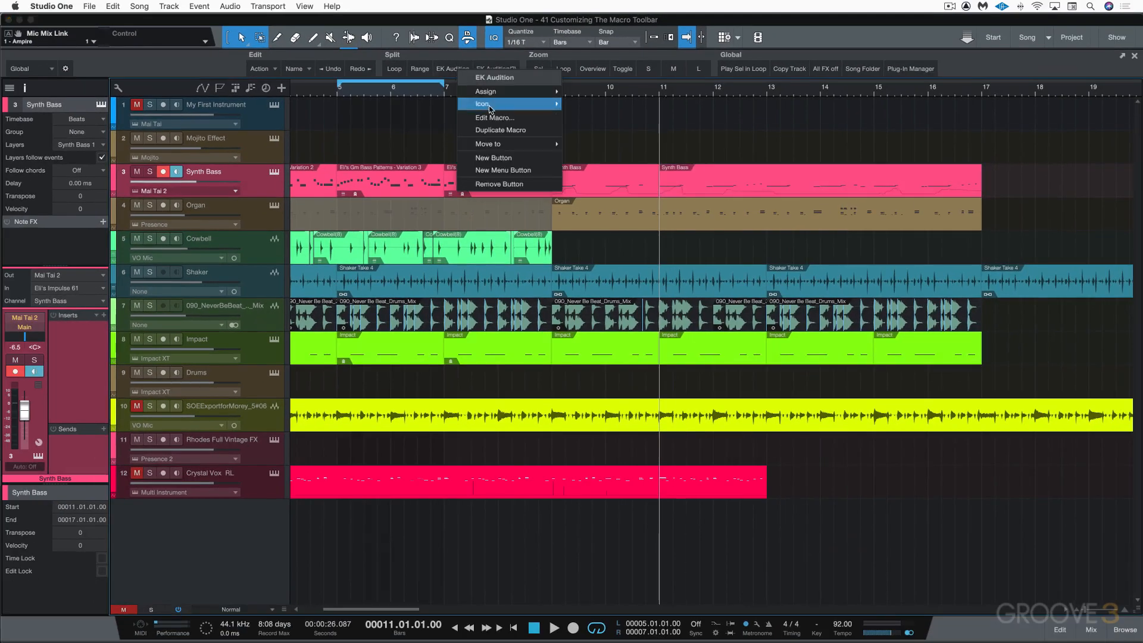
pyautogui.moveTo(511, 146)
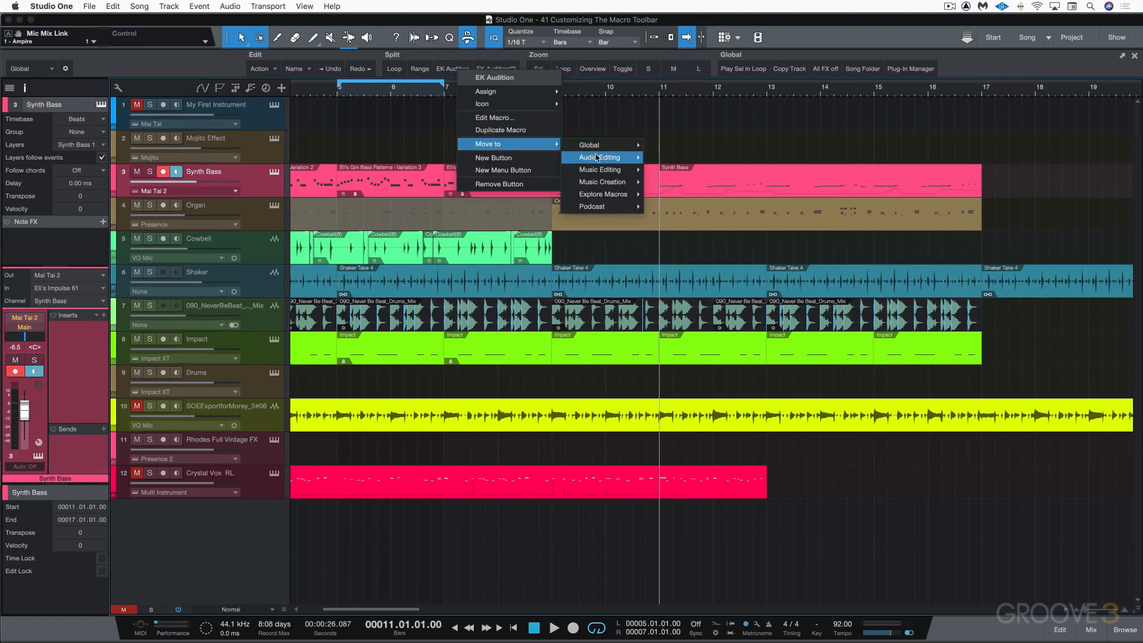
pyautogui.click(462, 57)
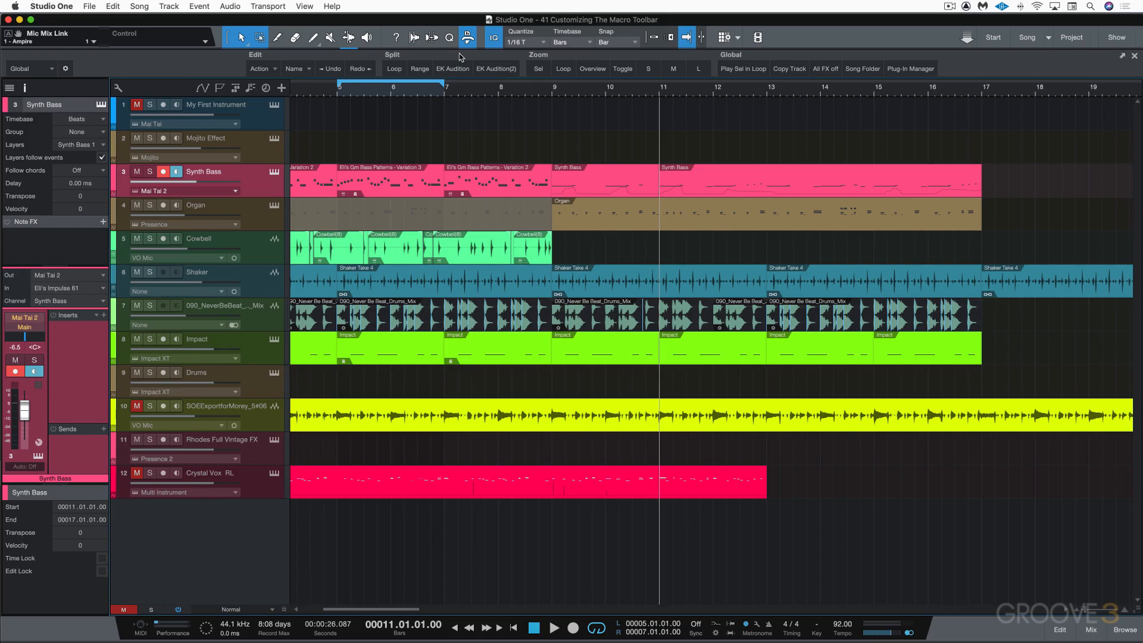
# Show the Macros folder in Finder from the Macro Organizer and check the parent folders of its location.
pyautogui.click(64, 7)
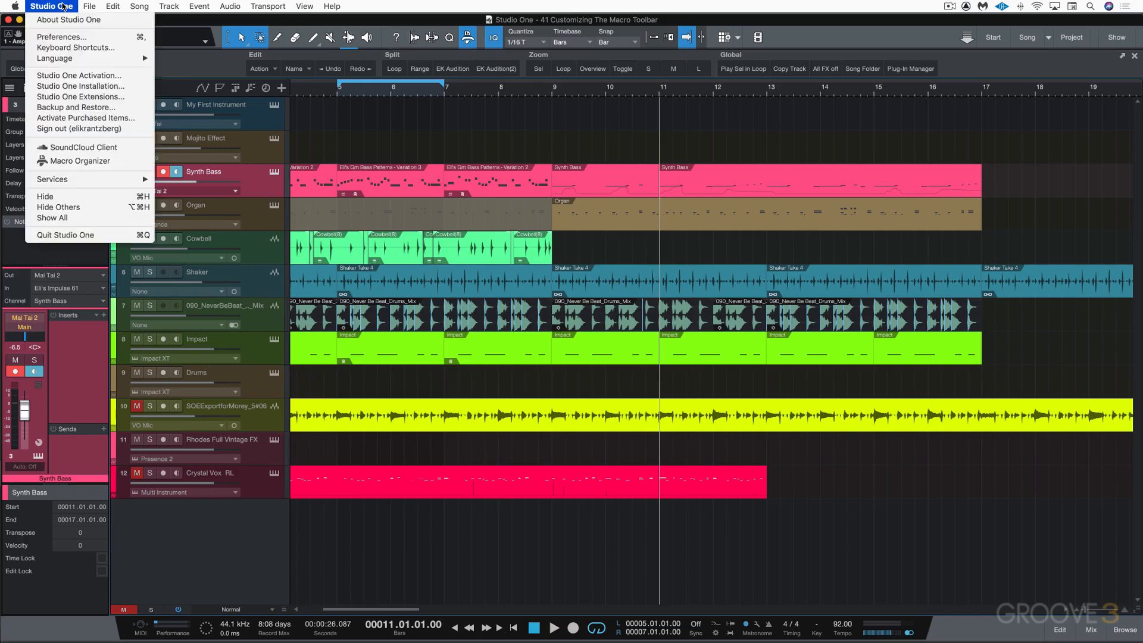
pyautogui.click(86, 161)
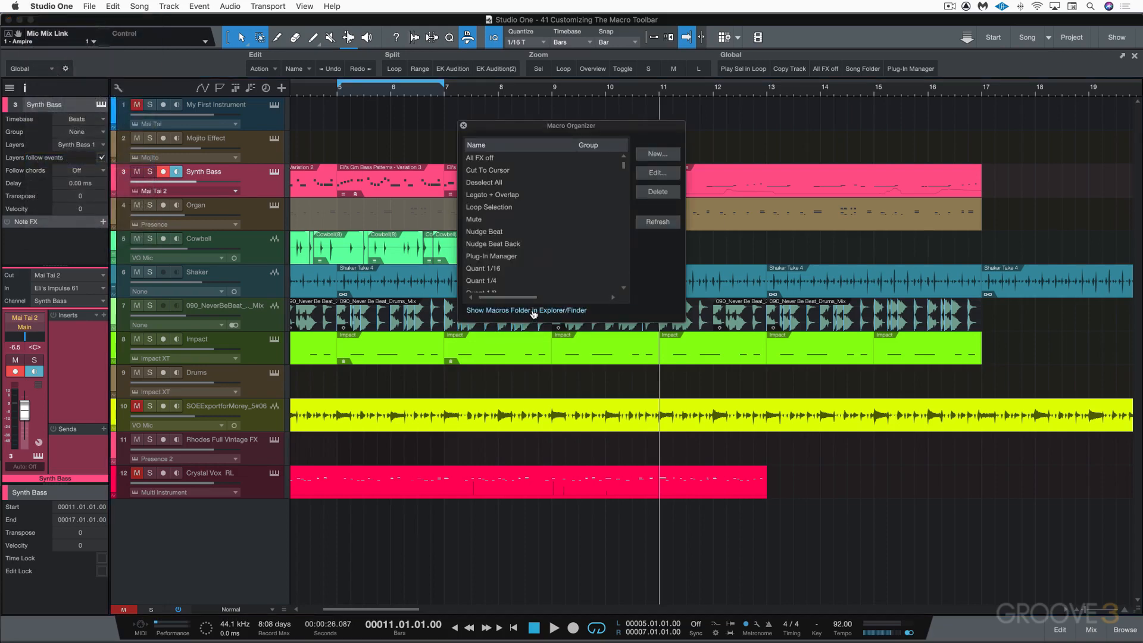
pyautogui.click(533, 310)
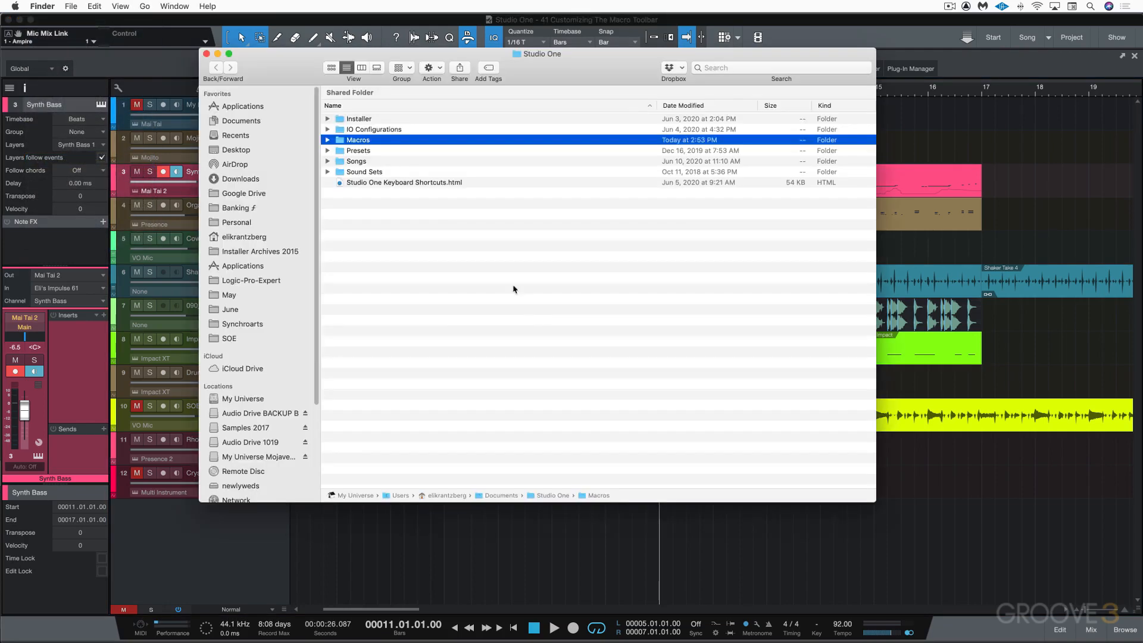
pyautogui.keyDown('super'); pyautogui.click(536, 55); pyautogui.keyUp('super')
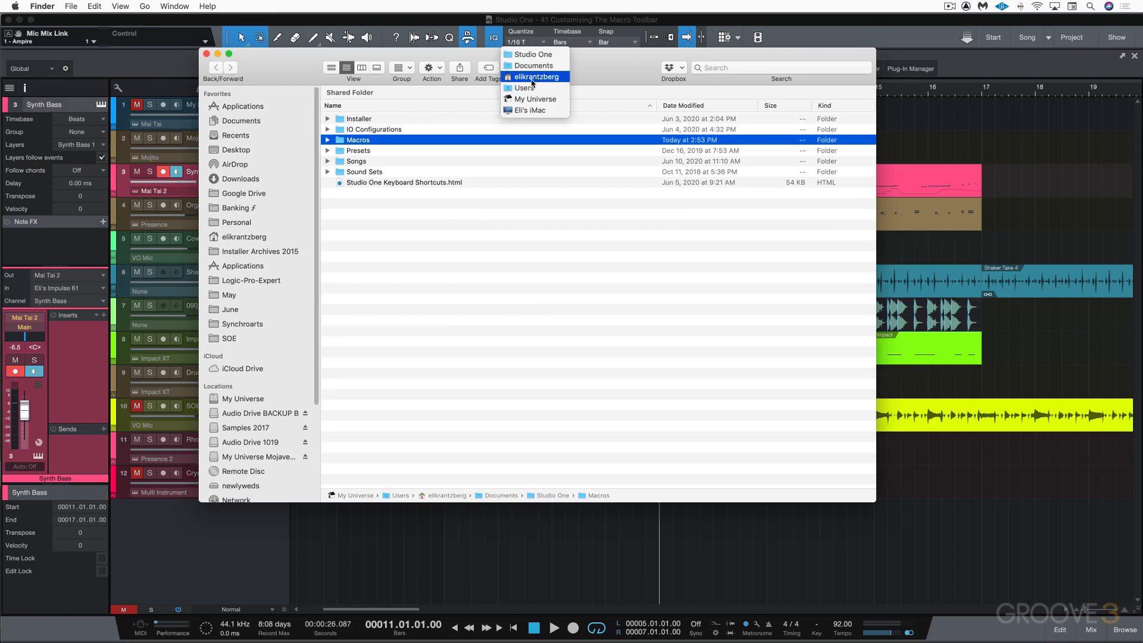
pyautogui.click(344, 232)
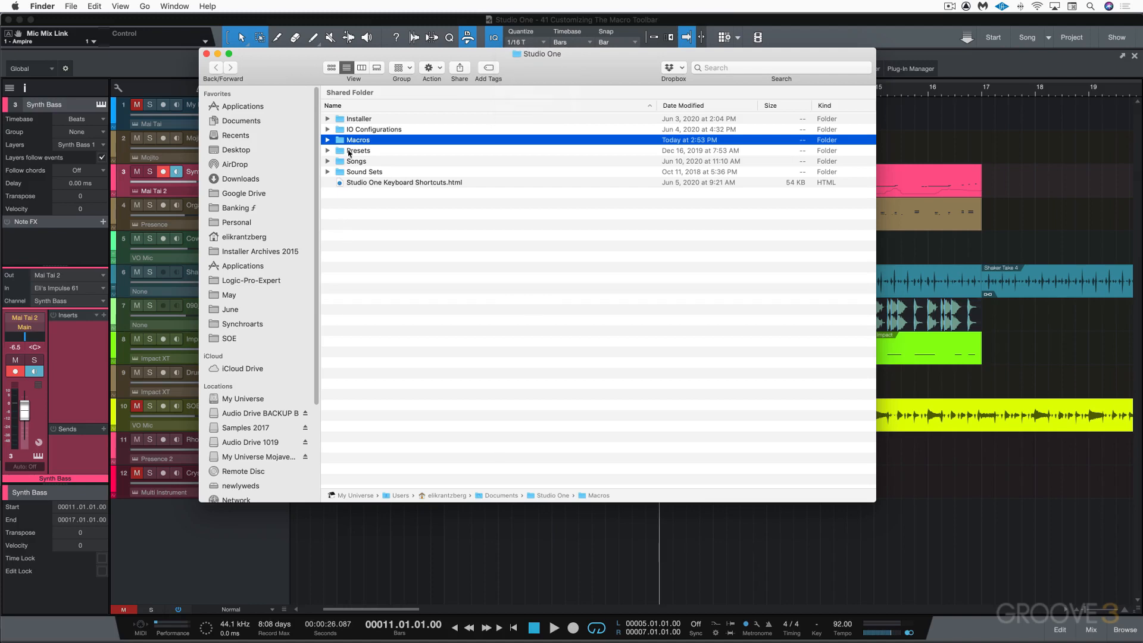
# Expand the Macros folder, browse its files to the EK Audition macros, and close Finder and the Macro Organizer.
pyautogui.click(326, 141)
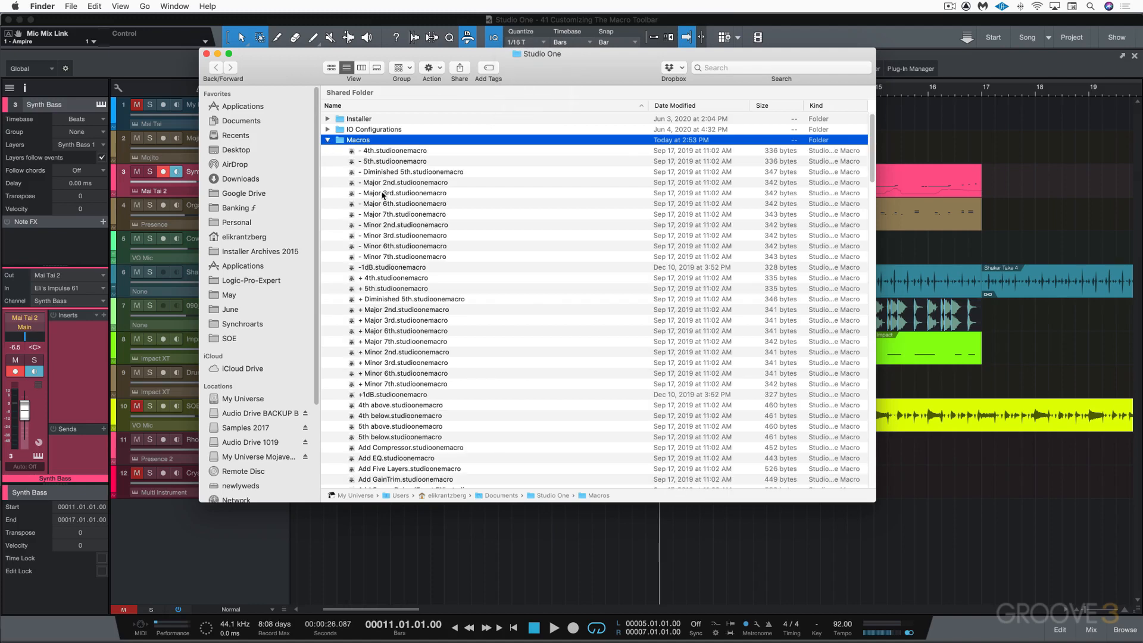
pyautogui.scroll(-5, 394, 280)
pyautogui.scroll(-15, 394, 292)
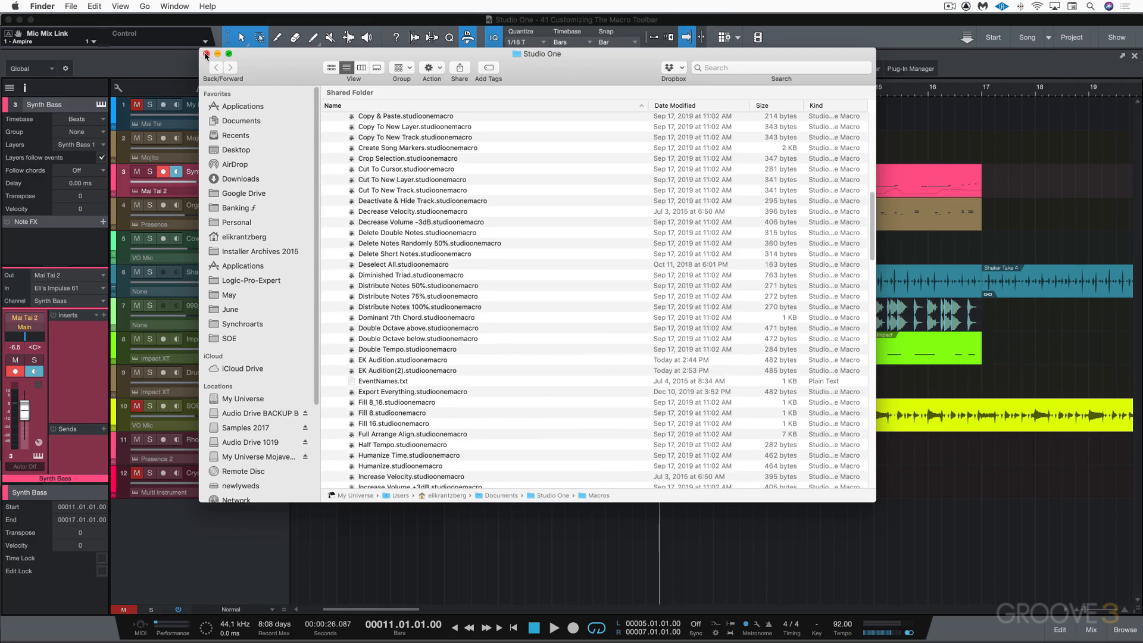
pyautogui.click(206, 54)
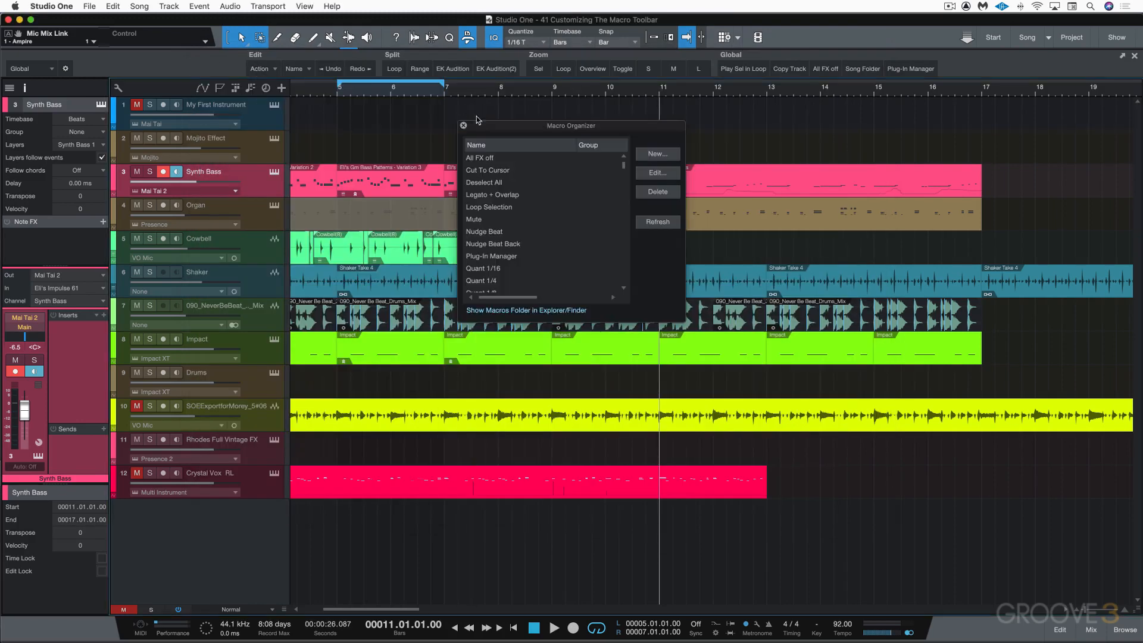
pyautogui.click(463, 126)
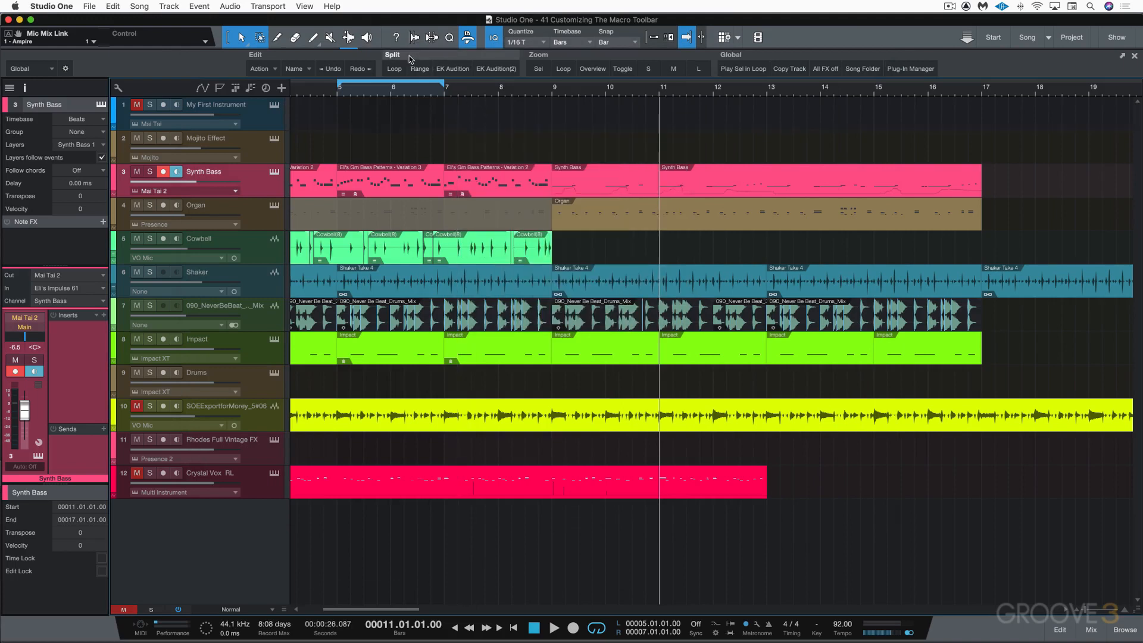